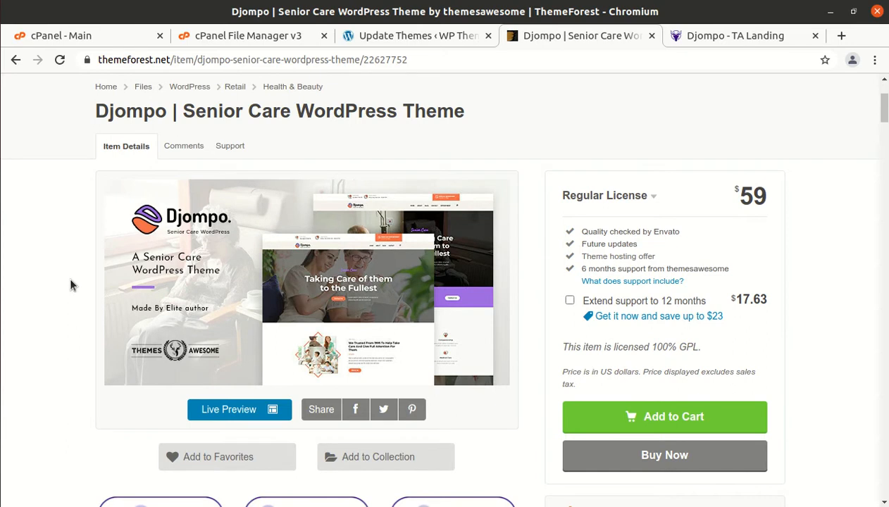
Examine the Djompo theme listing on ThemeForest, including its price, licence, description, compatibility details and preview image.
{"action": "scroll", "coordinate": [71, 284], "scroll_direction": "down", "scroll_amount": 1}
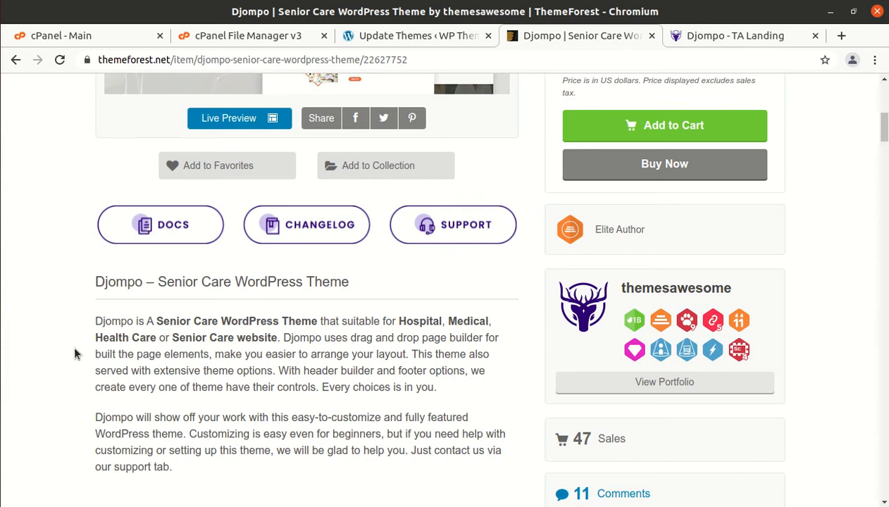
{"action": "scroll", "coordinate": [458, 268], "scroll_direction": "up", "scroll_amount": 5}
{"action": "scroll", "coordinate": [462, 274], "scroll_direction": "down", "scroll_amount": 5}
{"action": "scroll", "coordinate": [415, 383], "scroll_direction": "down", "scroll_amount": 6}
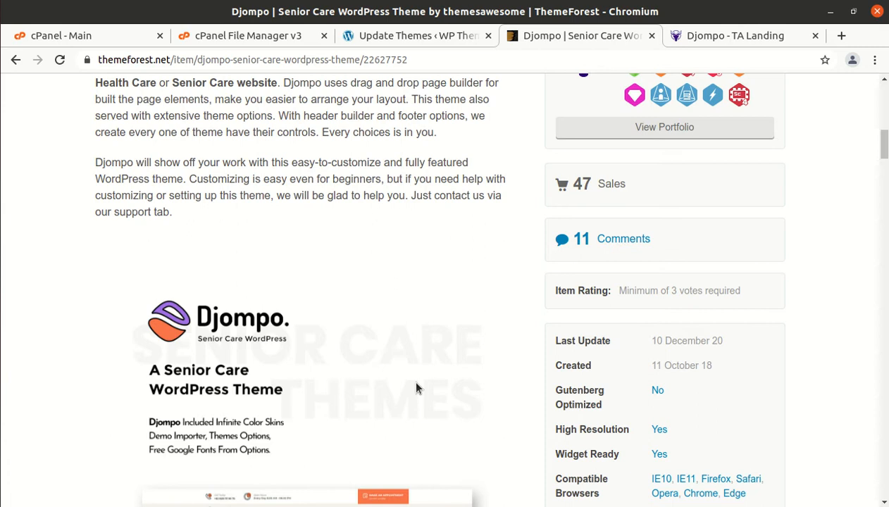
{"action": "scroll", "coordinate": [345, 351], "scroll_direction": "down", "scroll_amount": 5}
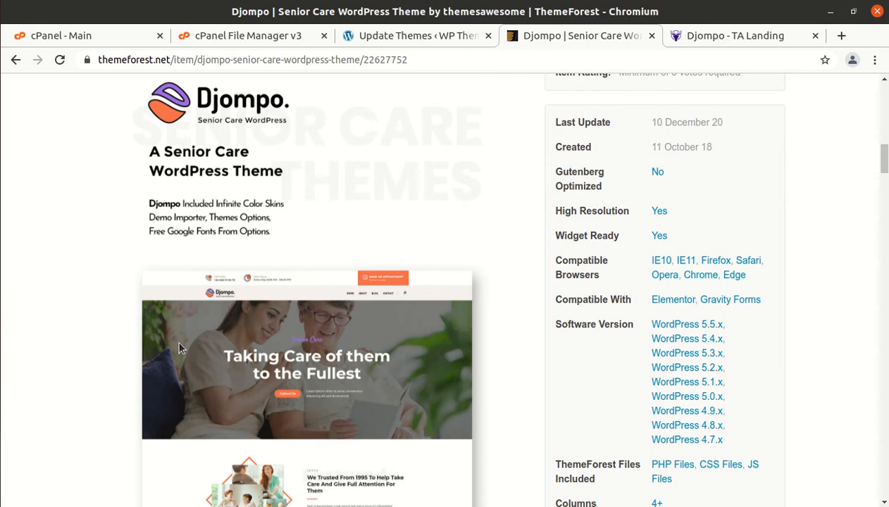
{"action": "scroll", "coordinate": [510, 310], "scroll_direction": "down", "scroll_amount": 6}
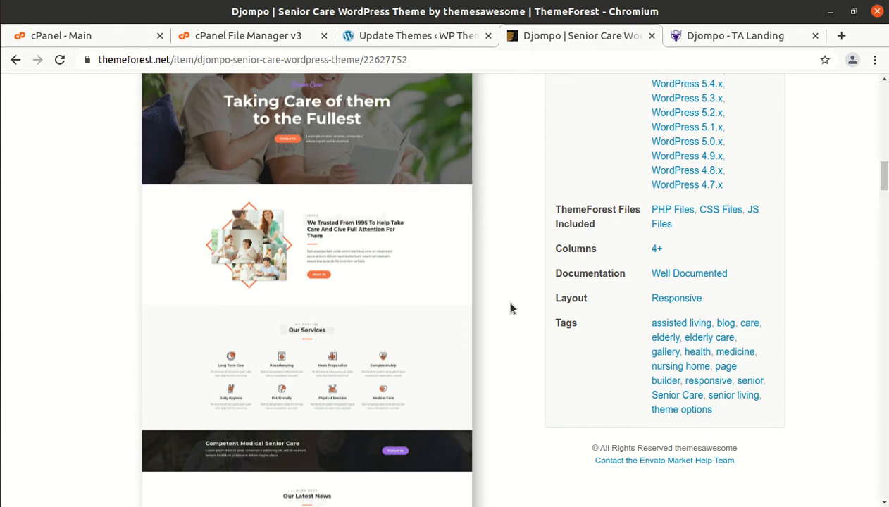
{"action": "scroll", "coordinate": [510, 309], "scroll_direction": "up", "scroll_amount": 8}
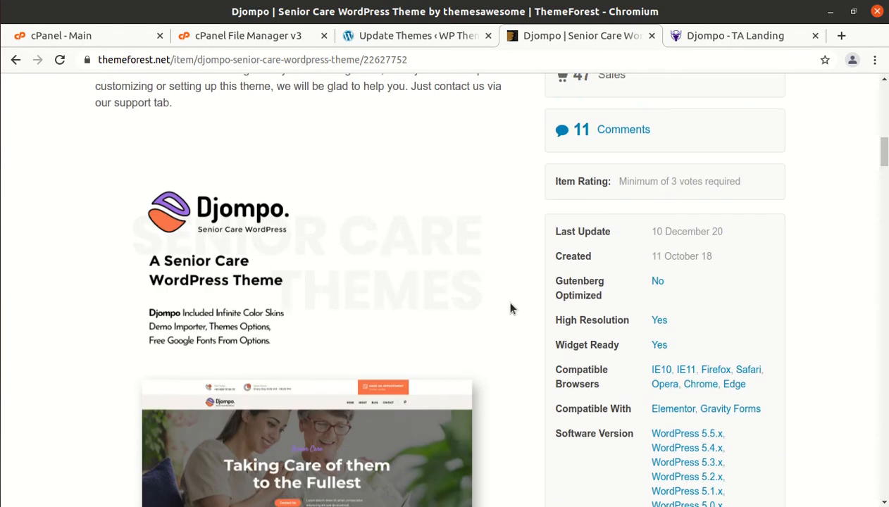
{"action": "scroll", "coordinate": [510, 308], "scroll_direction": "up", "scroll_amount": 9}
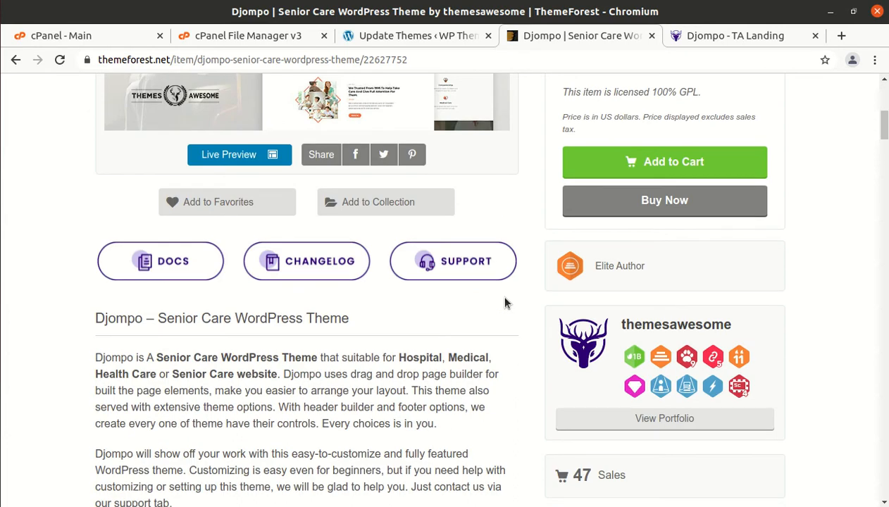
{"action": "scroll", "coordinate": [504, 303], "scroll_direction": "up", "scroll_amount": 6}
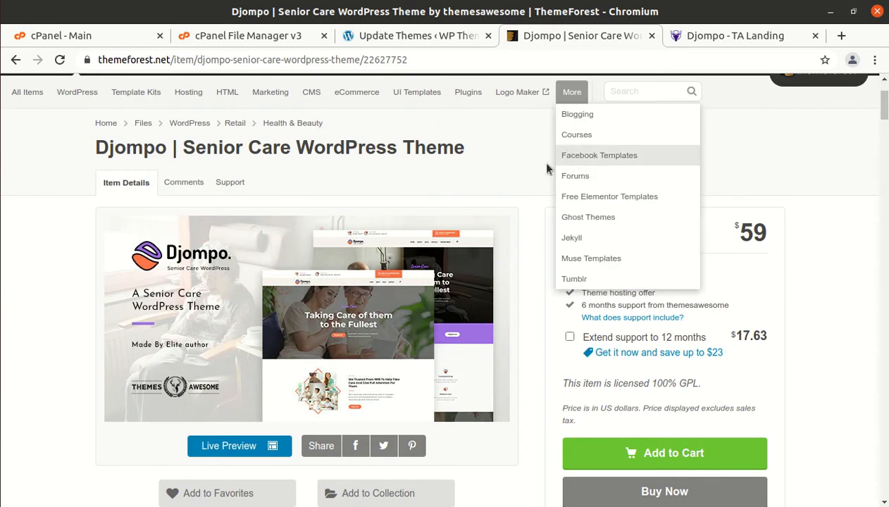
{"action": "scroll", "coordinate": [471, 239], "scroll_direction": "down", "scroll_amount": 6}
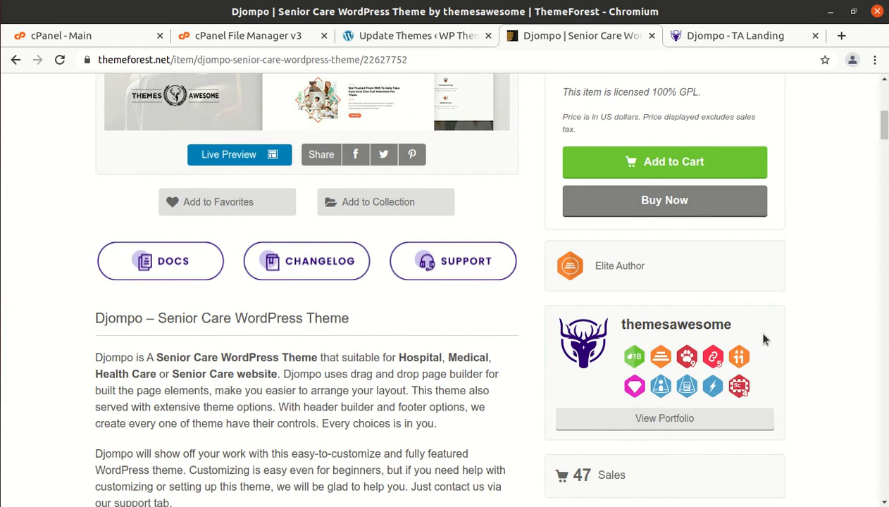
Check the theme author's name and author level, and the item's creation and last update dates.
{"action": "left_click_drag", "start_coordinate": [750, 337], "coordinate": [613, 323]}
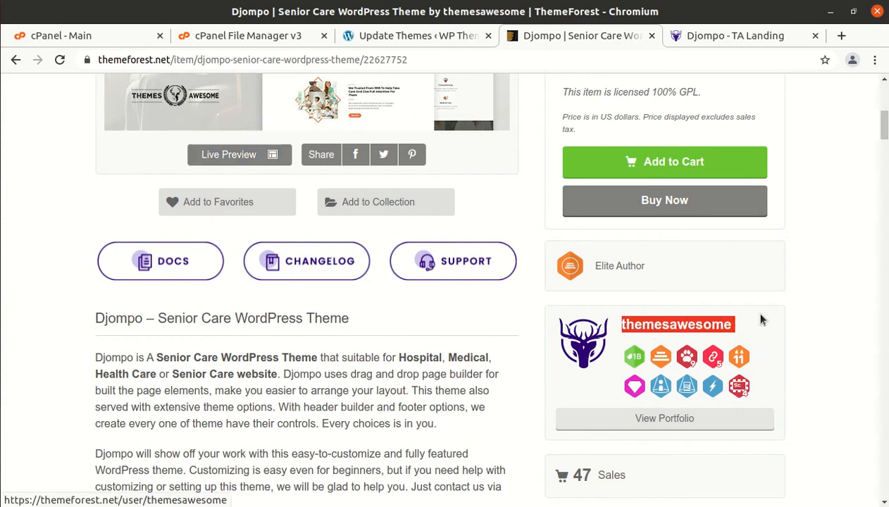
{"action": "left_click", "coordinate": [636, 288]}
{"action": "left_click_drag", "start_coordinate": [657, 274], "coordinate": [594, 266]}
{"action": "scroll", "coordinate": [655, 352], "scroll_direction": "down", "scroll_amount": 5}
{"action": "left_click_drag", "start_coordinate": [717, 404], "coordinate": [643, 408]}
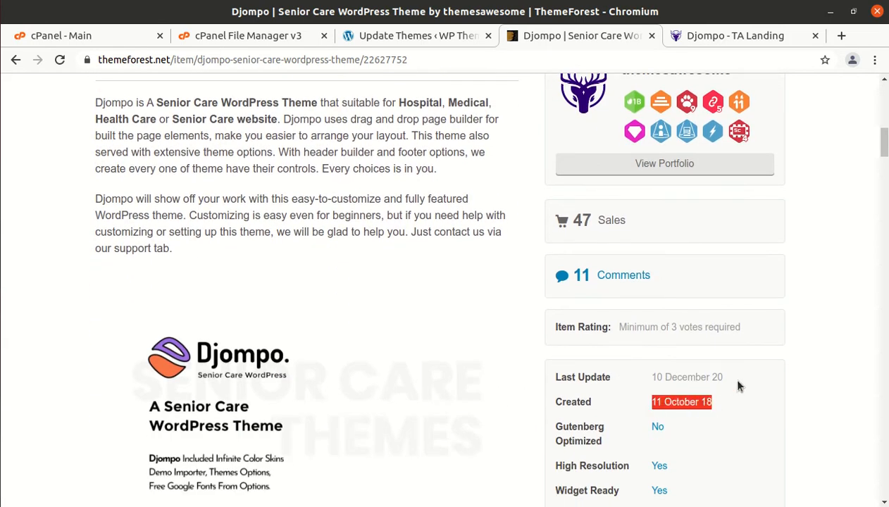
{"action": "left_click_drag", "start_coordinate": [732, 382], "coordinate": [644, 380]}
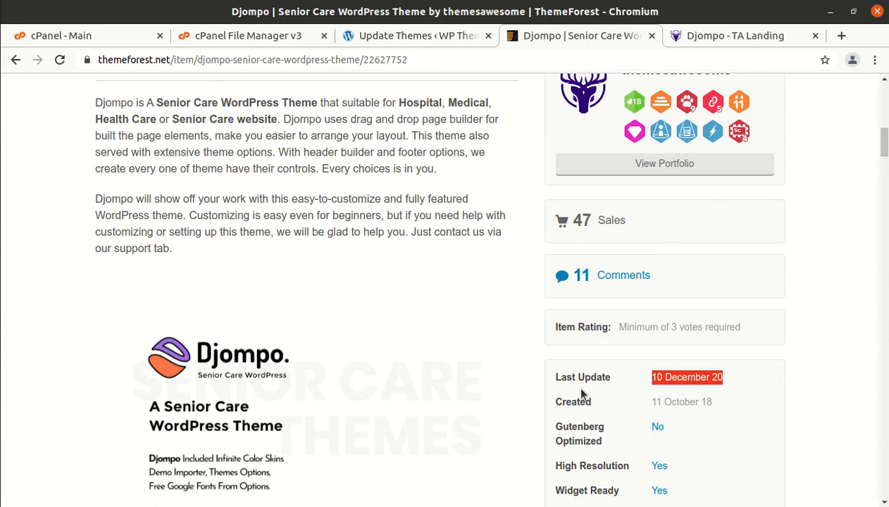
Skim the rest of the listing's preview and item details, and switch to the Djompo demo landing page.
{"action": "scroll", "coordinate": [417, 461], "scroll_direction": "down", "scroll_amount": 8}
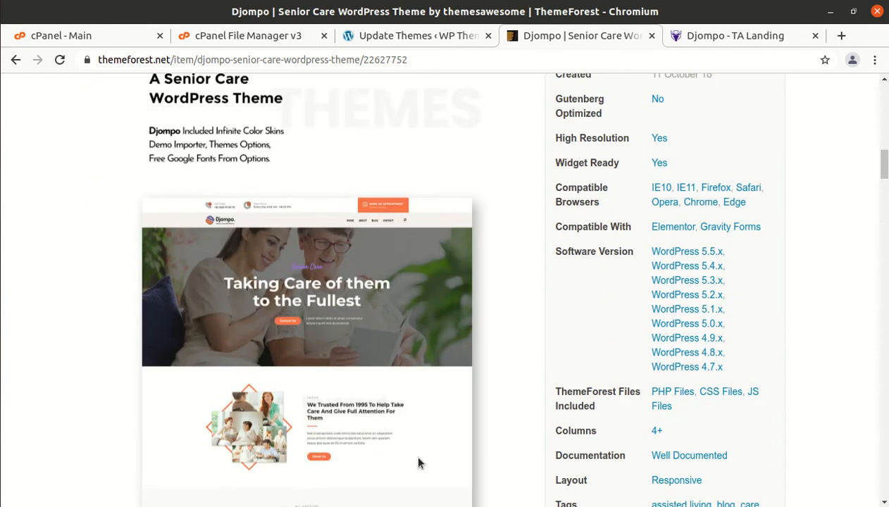
{"action": "scroll", "coordinate": [418, 463], "scroll_direction": "down", "scroll_amount": 10}
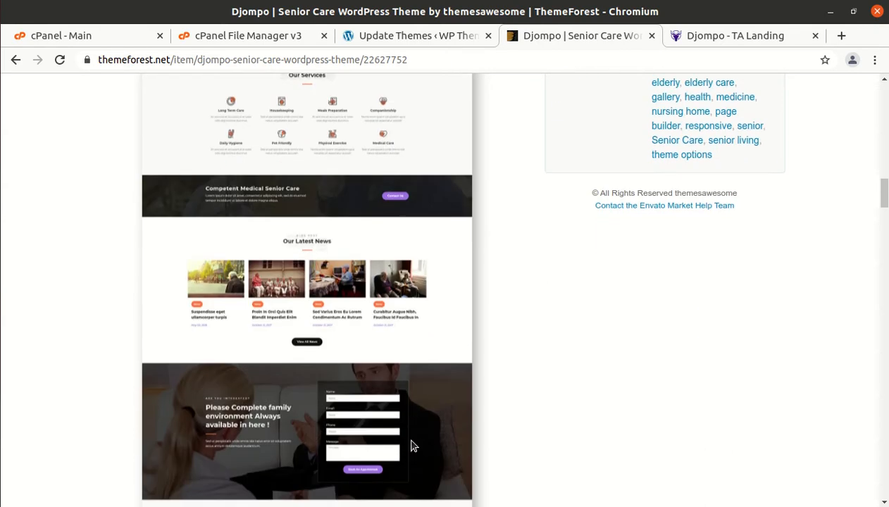
{"action": "scroll", "coordinate": [412, 446], "scroll_direction": "up", "scroll_amount": 16}
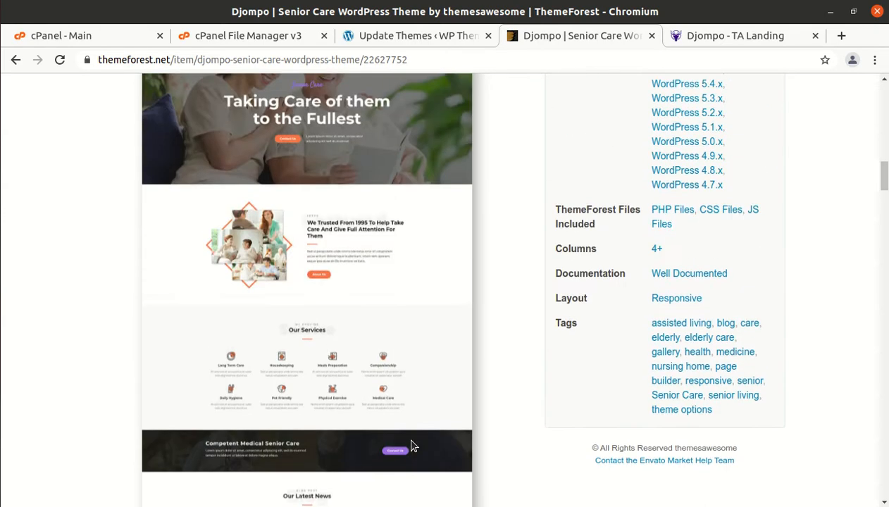
{"action": "scroll", "coordinate": [412, 445], "scroll_direction": "up", "scroll_amount": 8}
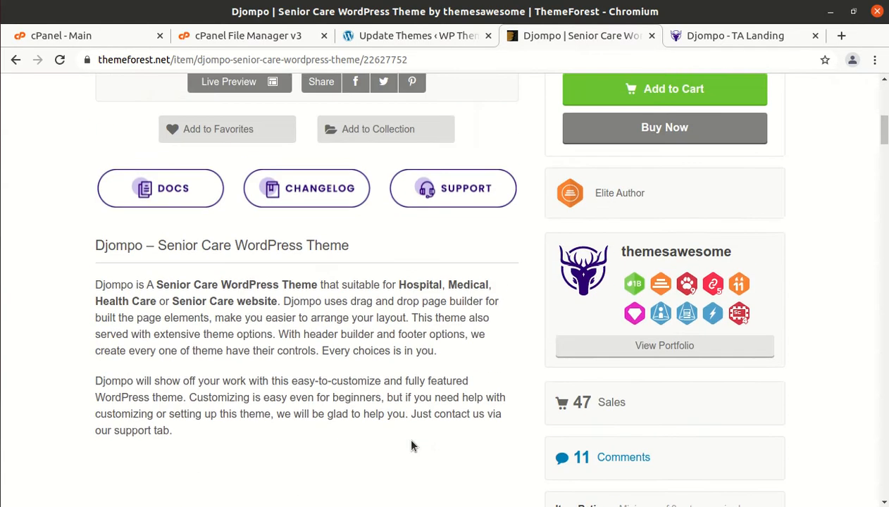
{"action": "scroll", "coordinate": [412, 446], "scroll_direction": "up", "scroll_amount": 5}
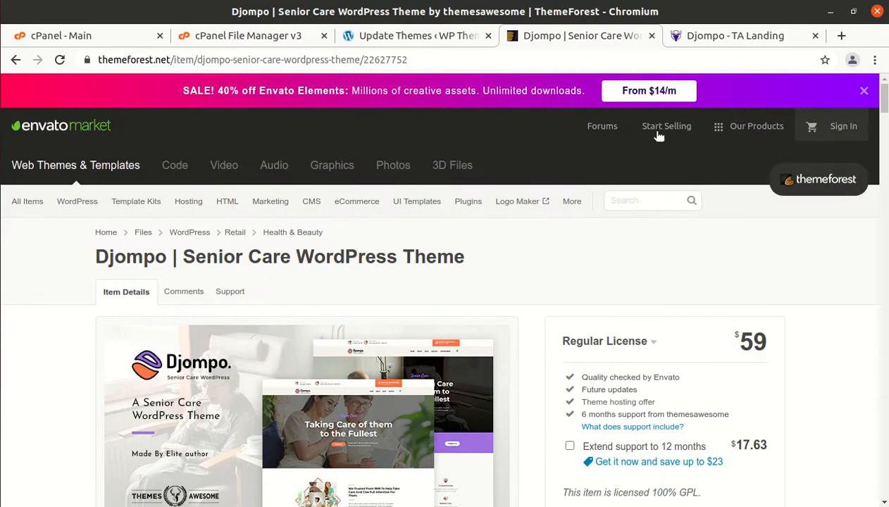
{"action": "left_click", "coordinate": [681, 37]}
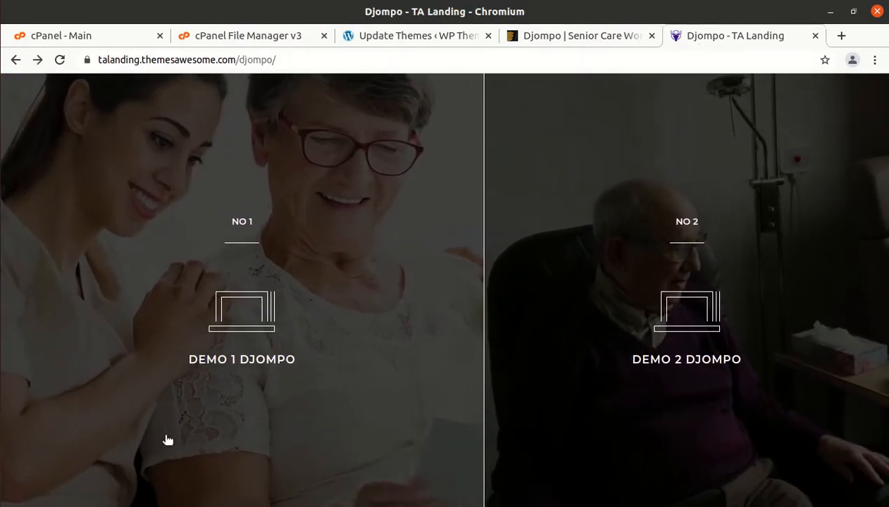
{"action": "right_click", "coordinate": [240, 322]}
{"action": "left_click", "coordinate": [258, 330]}
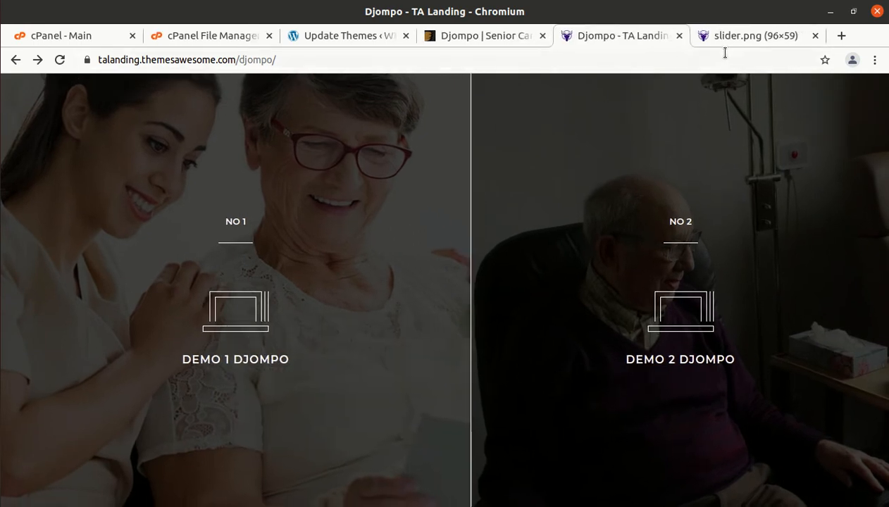
{"action": "left_click", "coordinate": [758, 34]}
{"action": "left_click", "coordinate": [813, 37]}
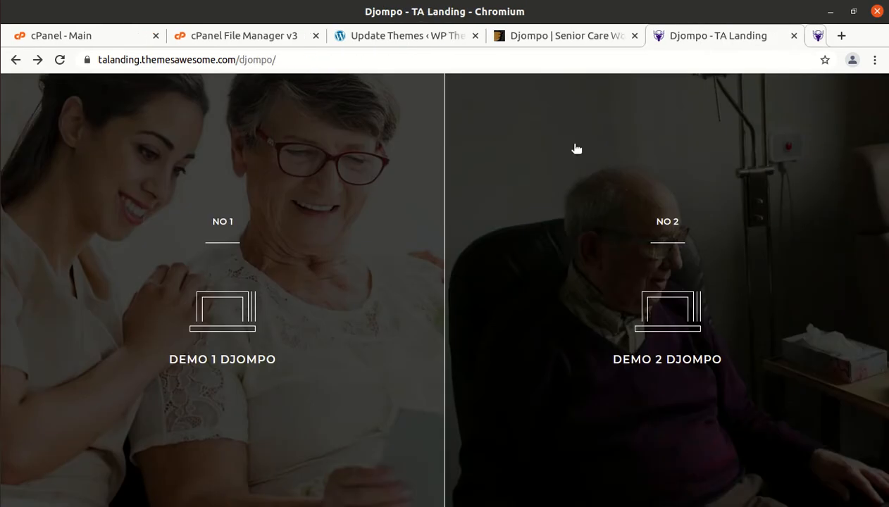
Open the Demo 1 Djompo site and view its appointment page with the booking form.
{"action": "left_click", "coordinate": [219, 331]}
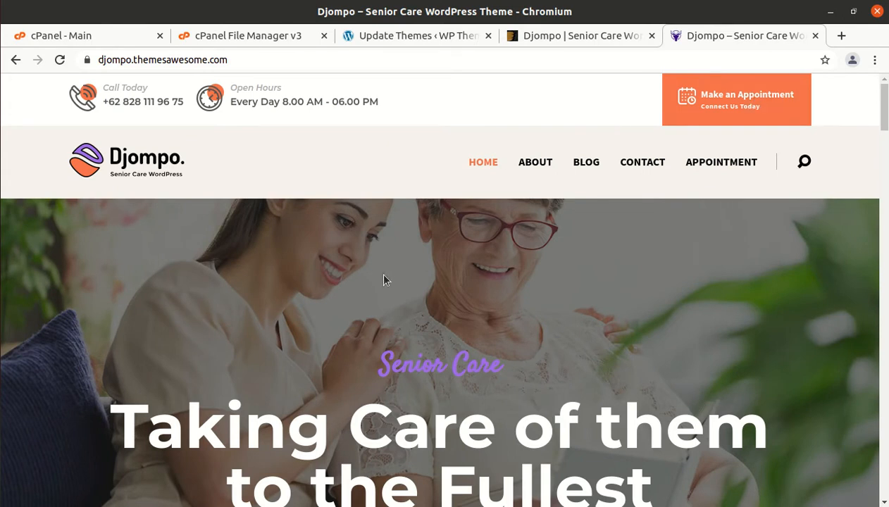
{"action": "left_click", "coordinate": [721, 114]}
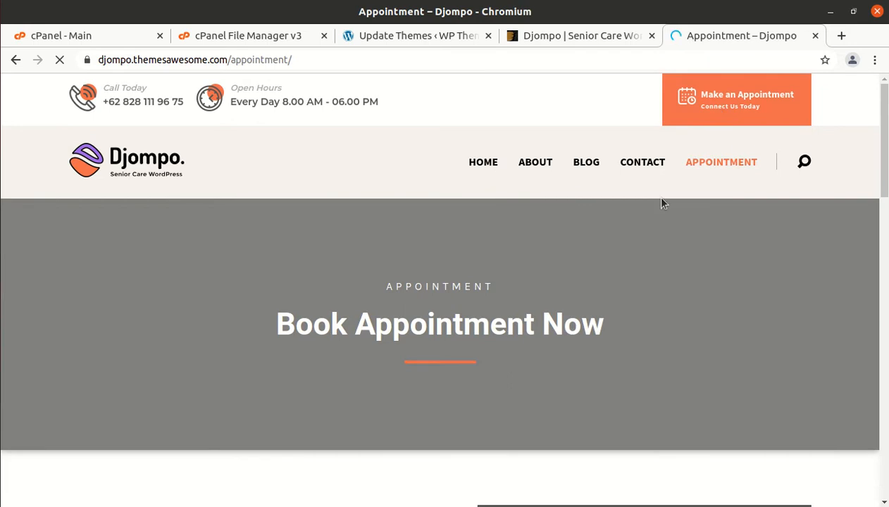
{"action": "scroll", "coordinate": [500, 310], "scroll_direction": "down", "scroll_amount": 8}
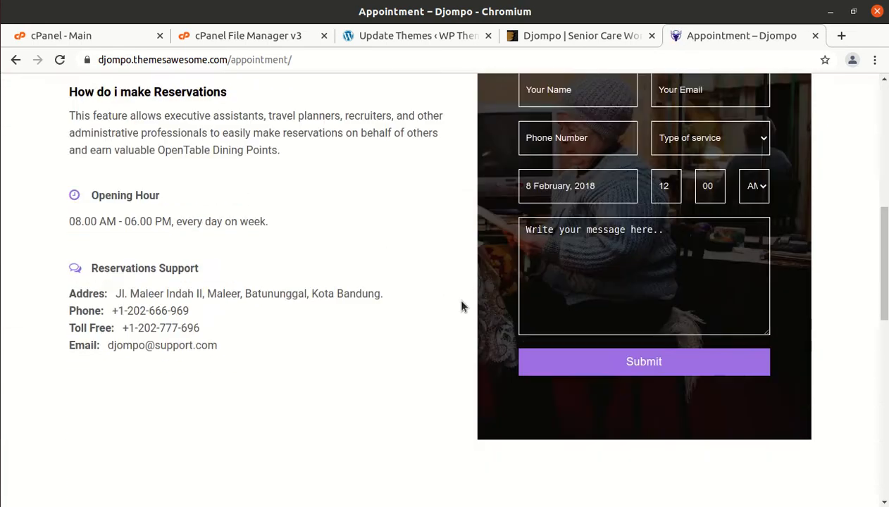
Return to the demo's home page and review its sections from the hero banner through services, news and testimonials to the footer.
{"action": "left_click", "coordinate": [16, 60]}
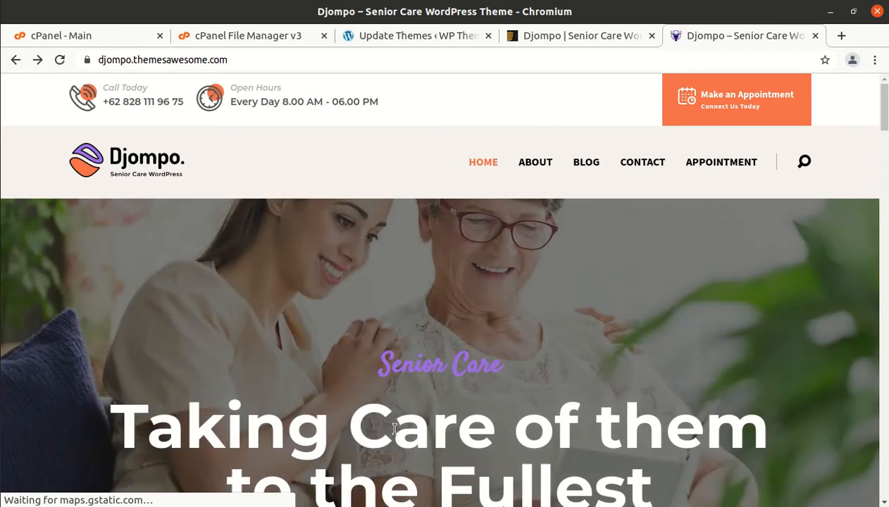
{"action": "scroll", "coordinate": [295, 349], "scroll_direction": "down", "scroll_amount": 10}
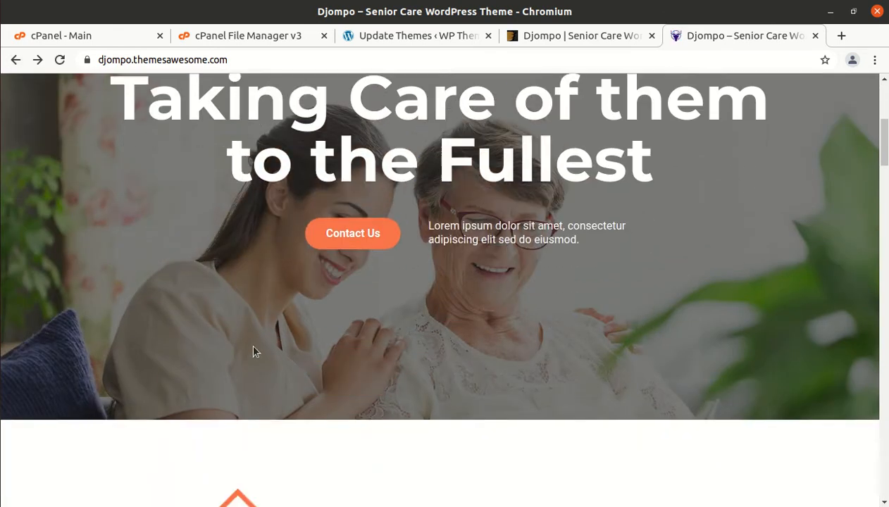
{"action": "scroll", "coordinate": [239, 350], "scroll_direction": "down", "scroll_amount": 4}
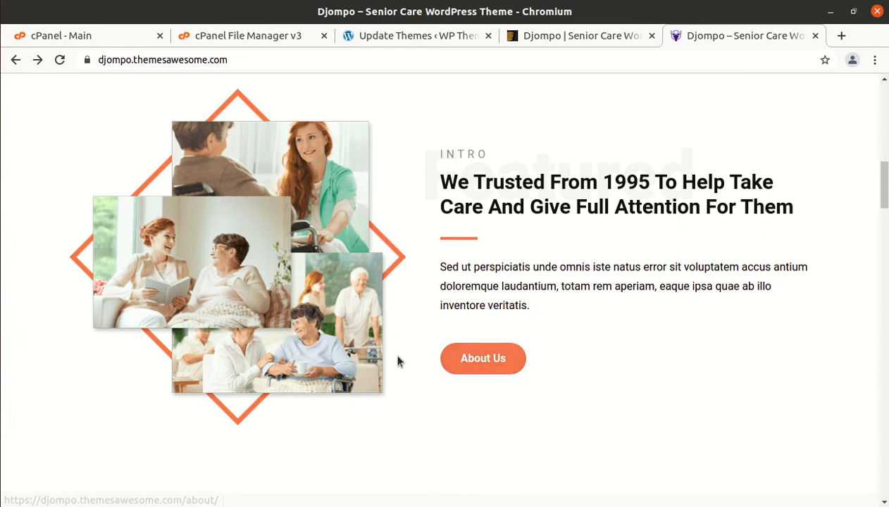
{"action": "scroll", "coordinate": [399, 360], "scroll_direction": "down", "scroll_amount": 2}
{"action": "scroll", "coordinate": [399, 360], "scroll_direction": "down", "scroll_amount": 5}
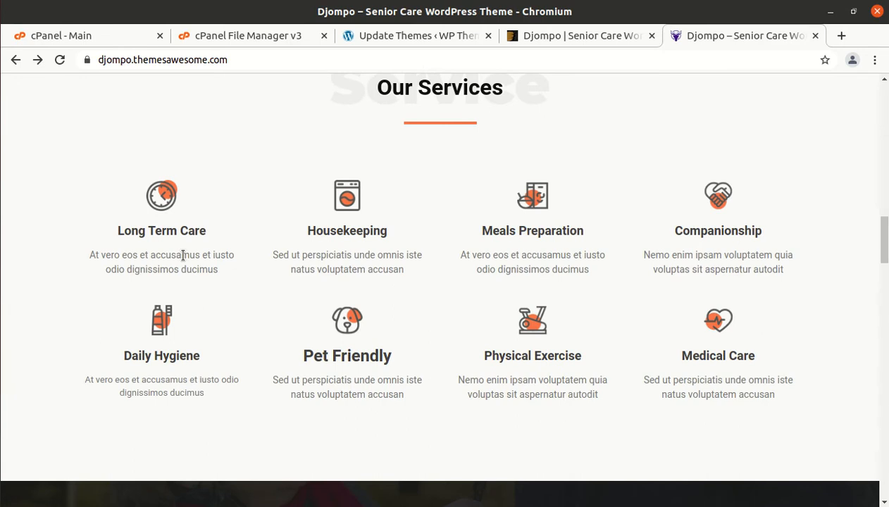
{"action": "scroll", "coordinate": [252, 311], "scroll_direction": "down", "scroll_amount": 5}
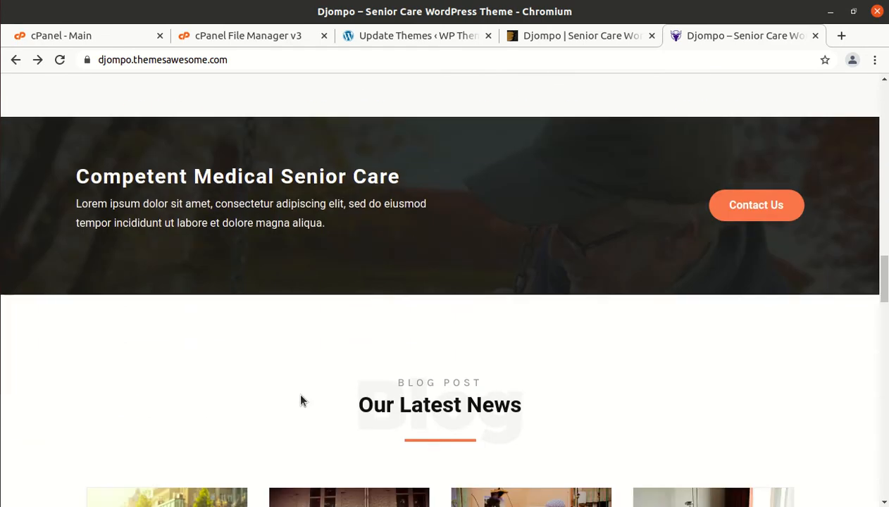
{"action": "scroll", "coordinate": [300, 400], "scroll_direction": "down", "scroll_amount": 2}
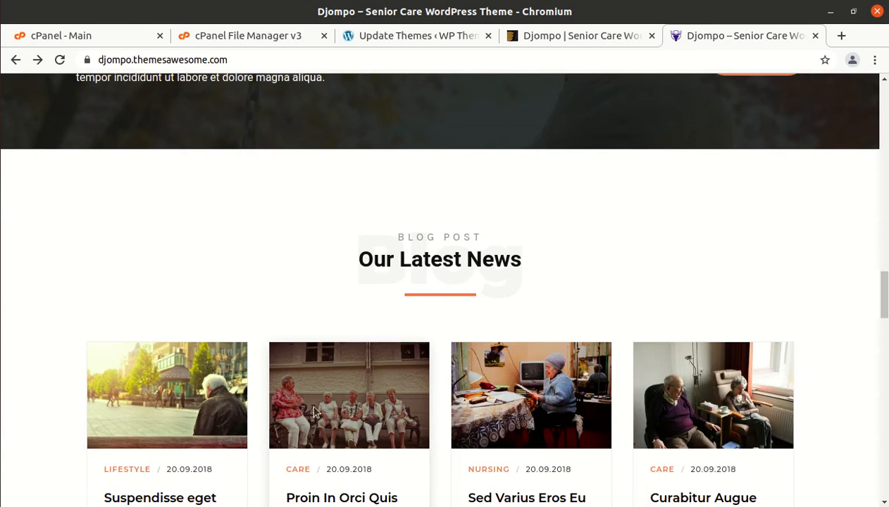
{"action": "scroll", "coordinate": [300, 400], "scroll_direction": "down", "scroll_amount": 6}
{"action": "scroll", "coordinate": [321, 428], "scroll_direction": "down", "scroll_amount": 5}
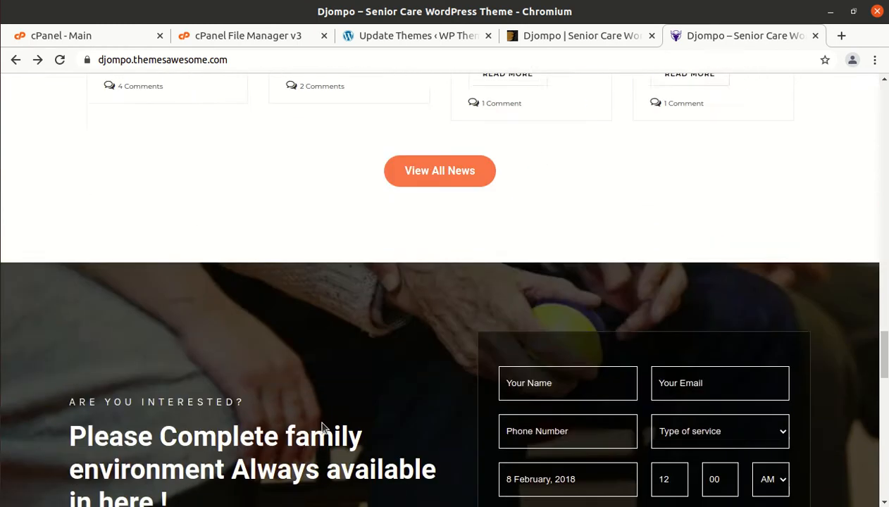
{"action": "scroll", "coordinate": [315, 431], "scroll_direction": "down", "scroll_amount": 9}
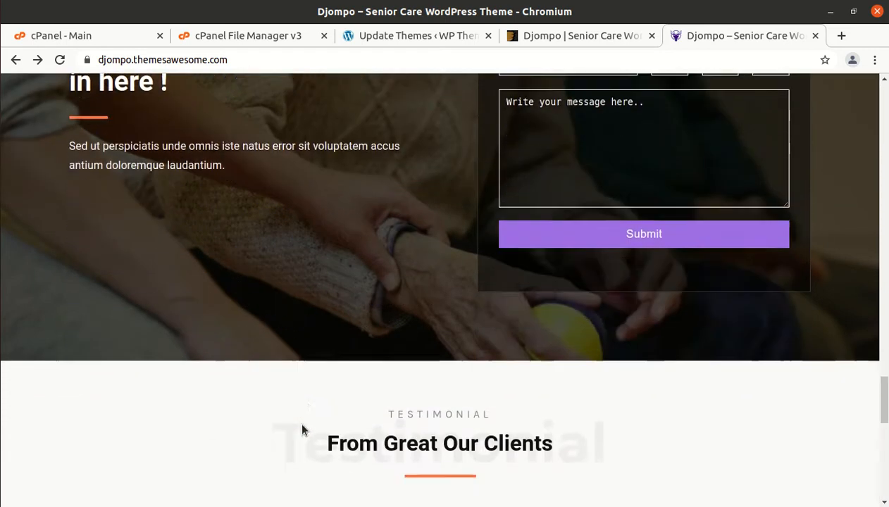
{"action": "scroll", "coordinate": [302, 431], "scroll_direction": "down", "scroll_amount": 3}
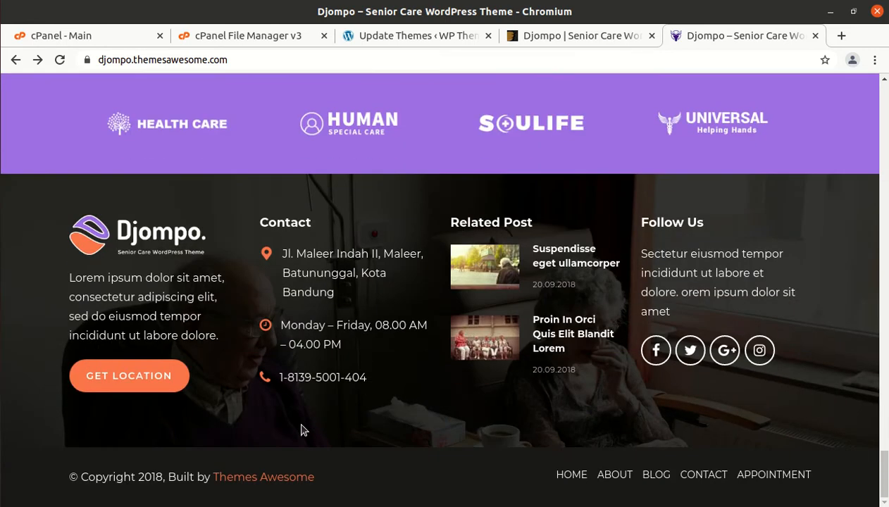
{"action": "left_click_drag", "start_coordinate": [883, 470], "coordinate": [880, 79]}
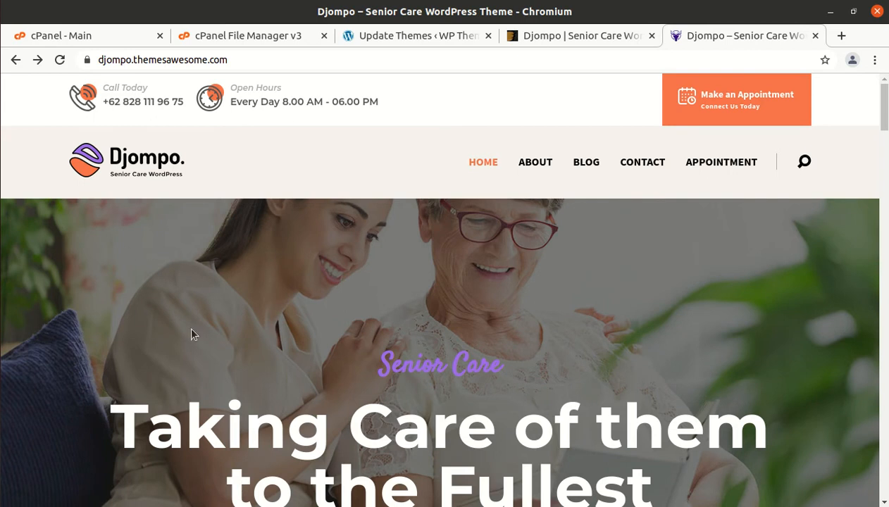
Switch to the WordPress dashboard and visit the front end of the WP Themes site.
{"action": "left_click", "coordinate": [380, 46]}
{"action": "left_click", "coordinate": [56, 84]}
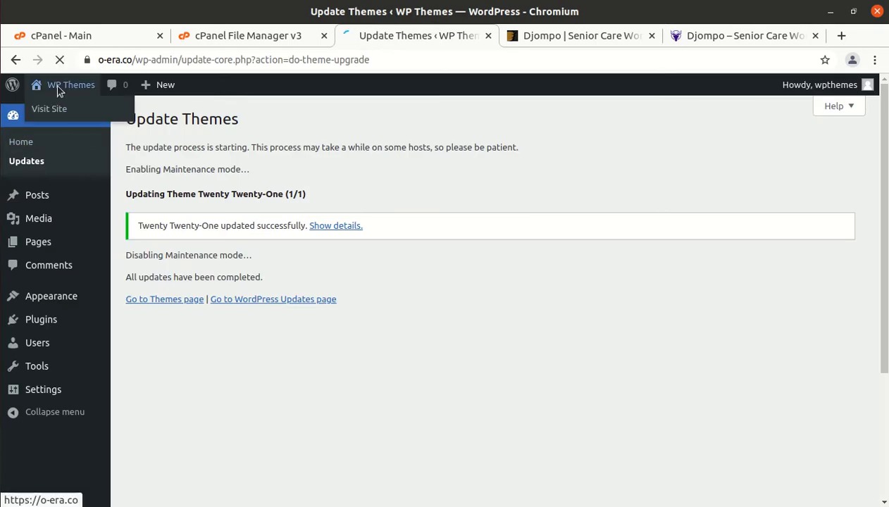
{"action": "left_click", "coordinate": [53, 107]}
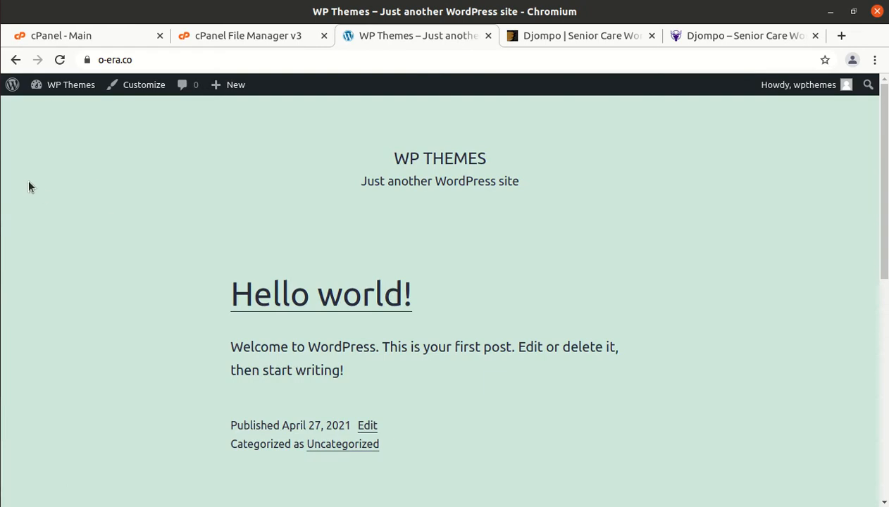
Switch to the file manager window showing the djompo_v1.4 folder in Downloads.
{"action": "left_click", "coordinate": [1, 24]}
{"action": "left_click", "coordinate": [283, 234]}
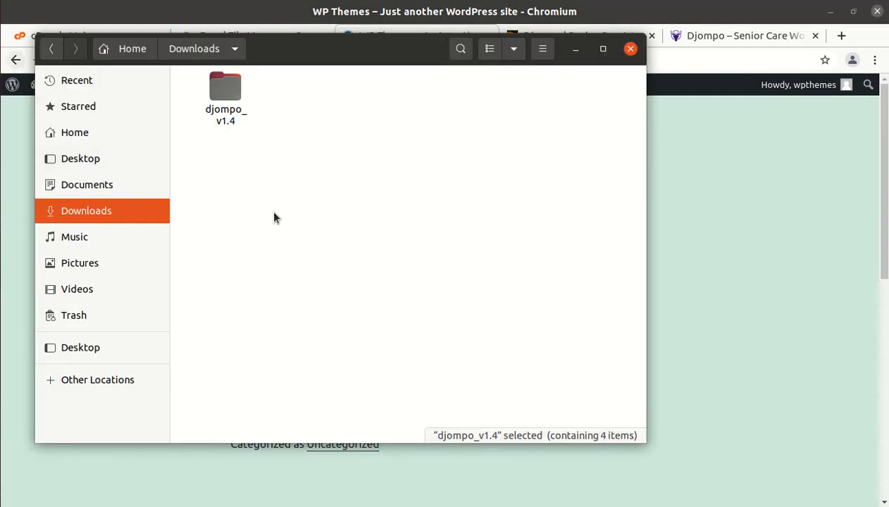
Open the djompo_v1.4 folder, look over its Licensing folder and zip packages, and minimize the file manager window.
{"action": "double_click", "coordinate": [212, 96]}
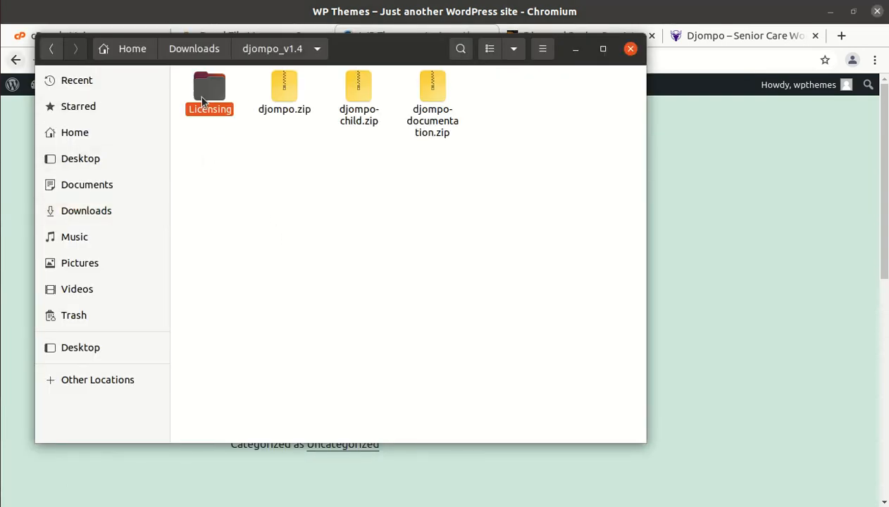
{"action": "left_click", "coordinate": [207, 88]}
{"action": "left_click", "coordinate": [290, 93]}
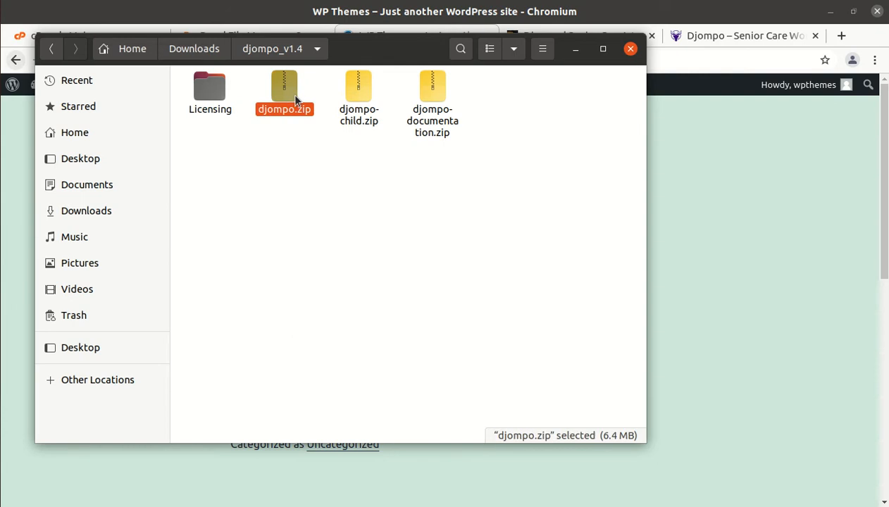
{"action": "left_click", "coordinate": [346, 81]}
{"action": "left_click", "coordinate": [427, 87]}
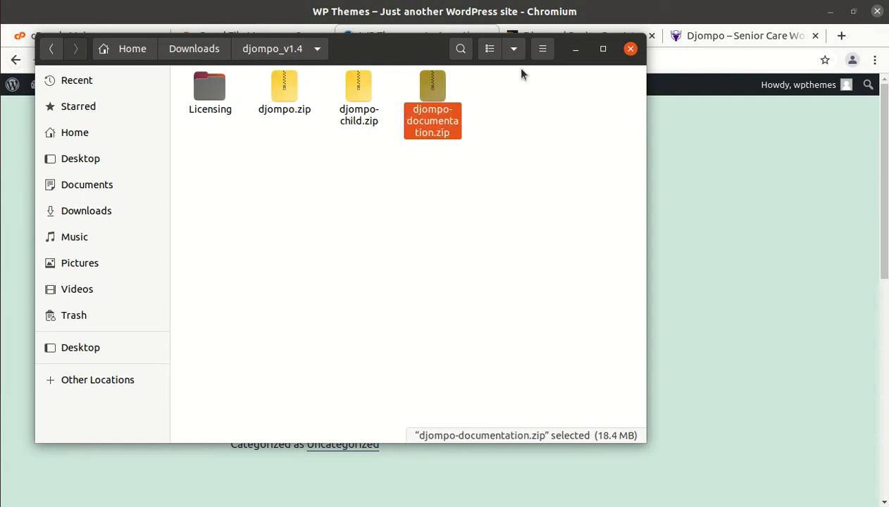
{"action": "left_click", "coordinate": [578, 51]}
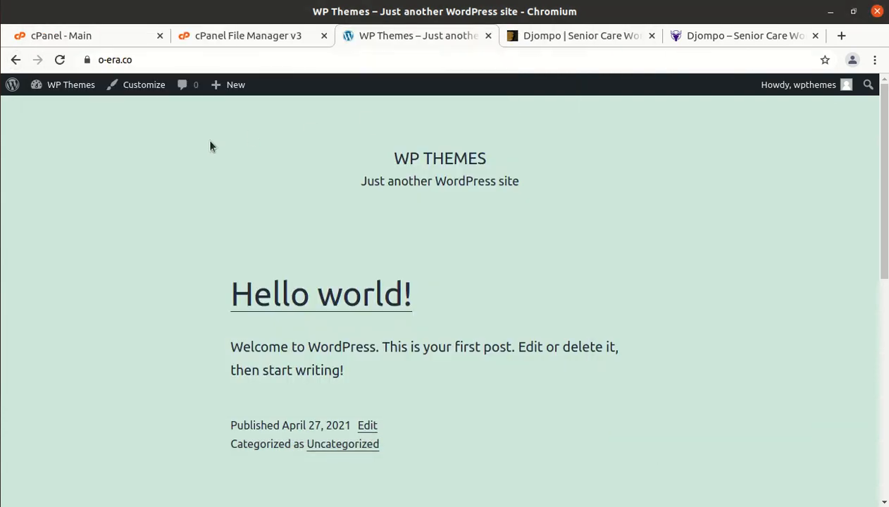
Go to the WordPress site's Themes page and open the form for uploading a new theme.
{"action": "mouse_move", "coordinate": [90, 92]}
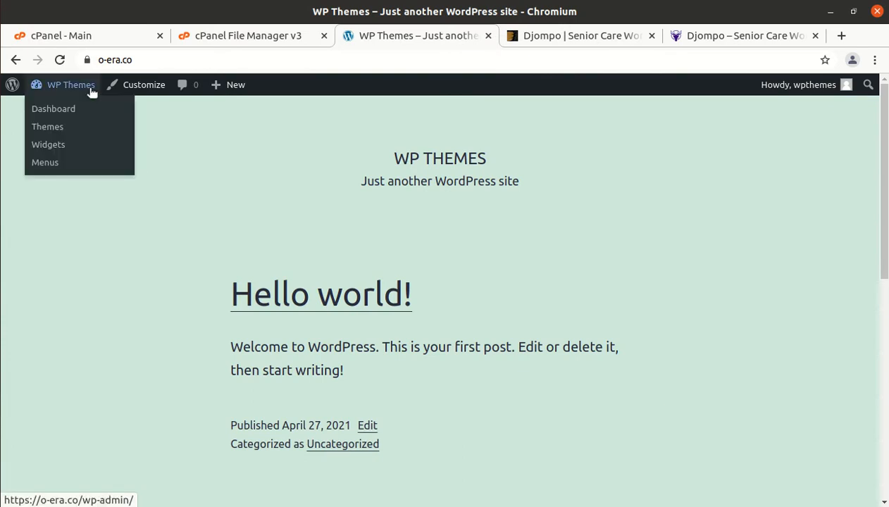
{"action": "left_click", "coordinate": [45, 134]}
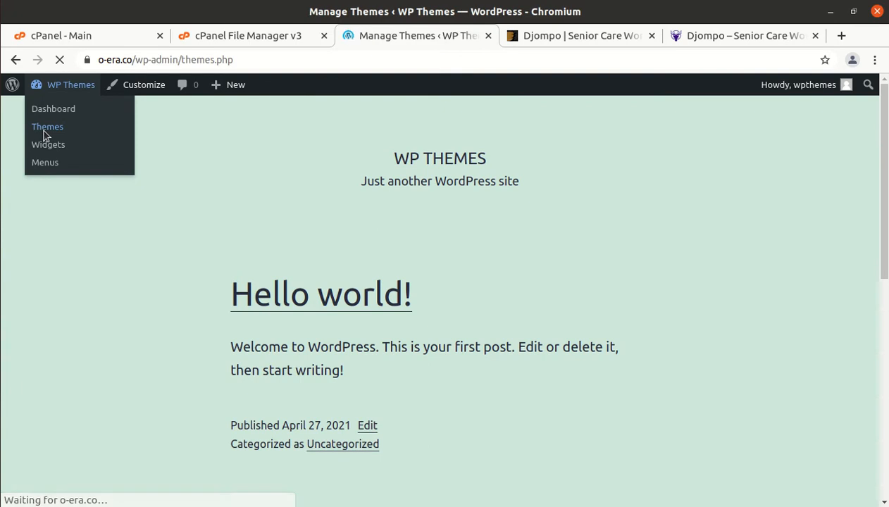
{"action": "scroll", "coordinate": [277, 199], "scroll_direction": "up", "scroll_amount": 2}
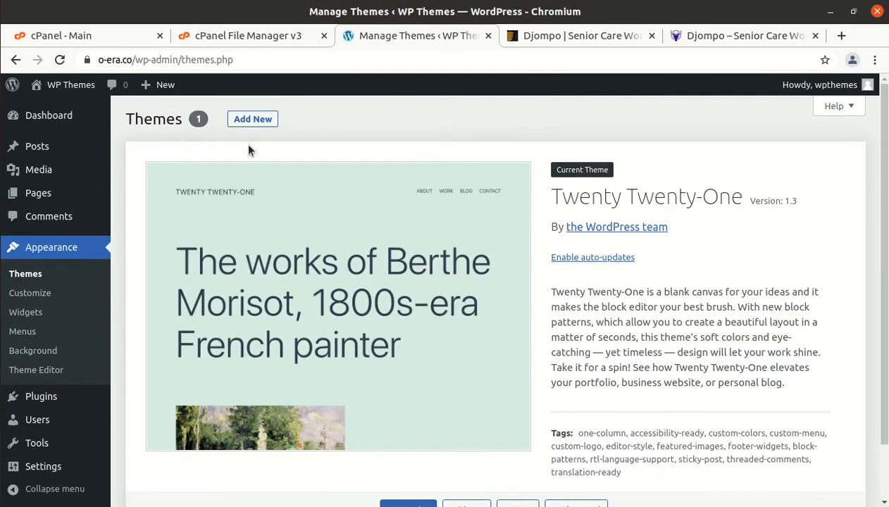
{"action": "left_click", "coordinate": [252, 120]}
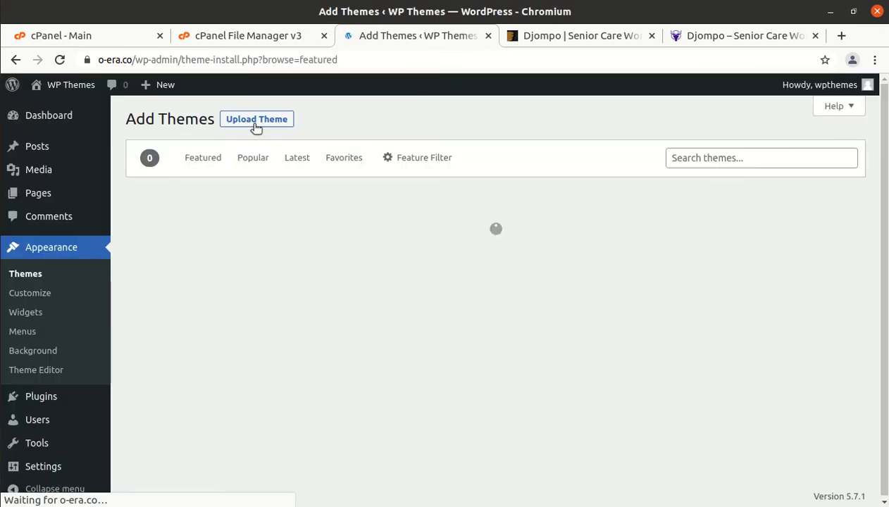
{"action": "left_click", "coordinate": [255, 123]}
{"action": "left_click", "coordinate": [384, 247]}
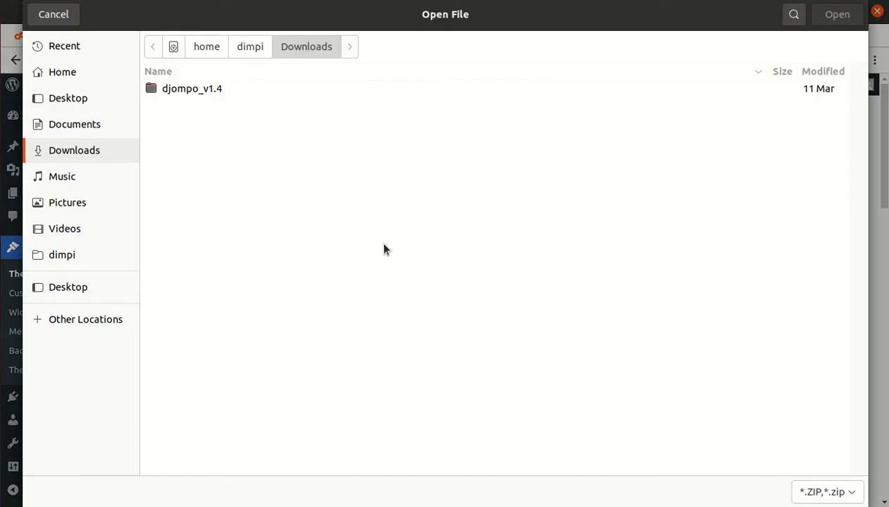
{"action": "left_click", "coordinate": [170, 93]}
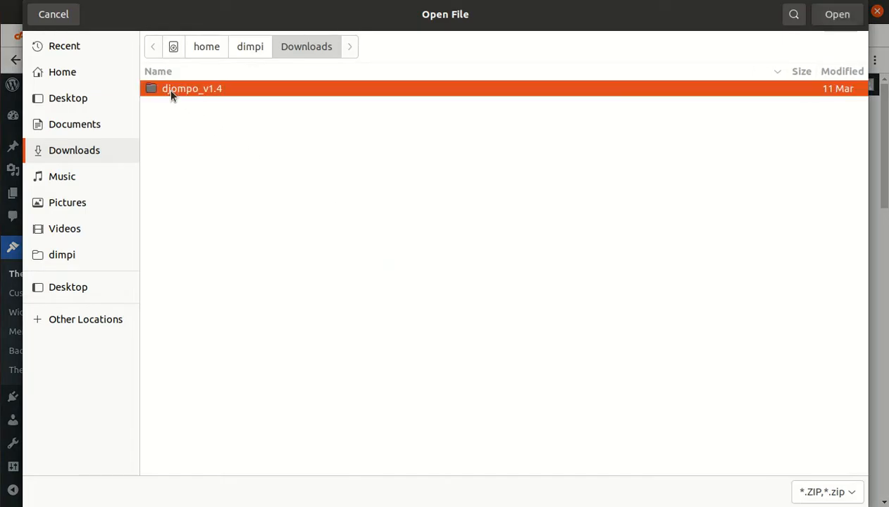
{"action": "double_click", "coordinate": [191, 90]}
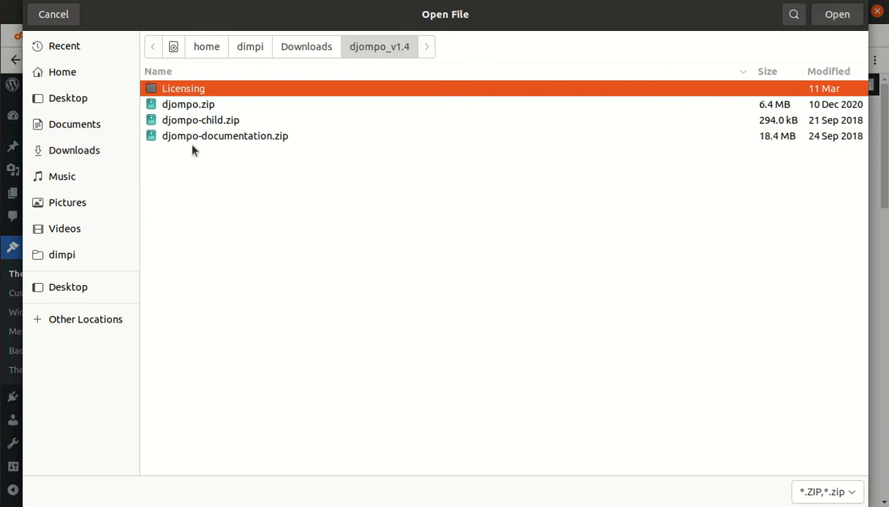
{"action": "left_click", "coordinate": [183, 104]}
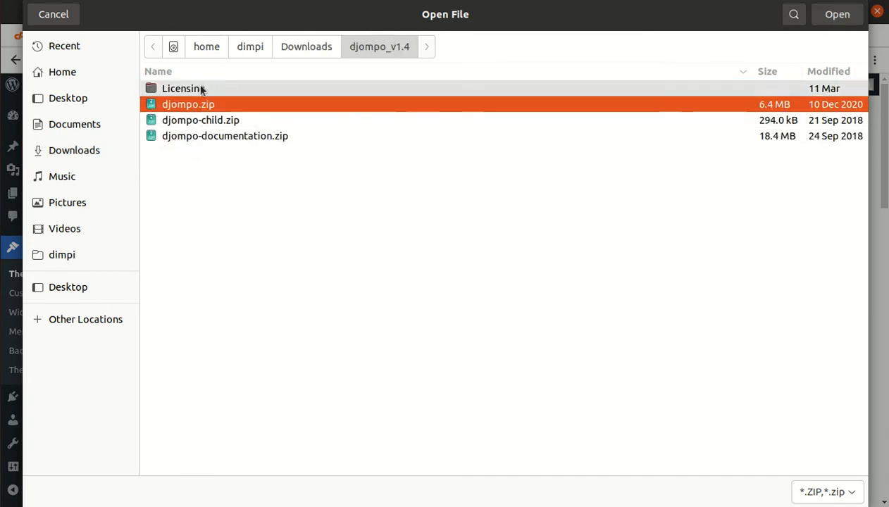
{"action": "left_click", "coordinate": [44, 15]}
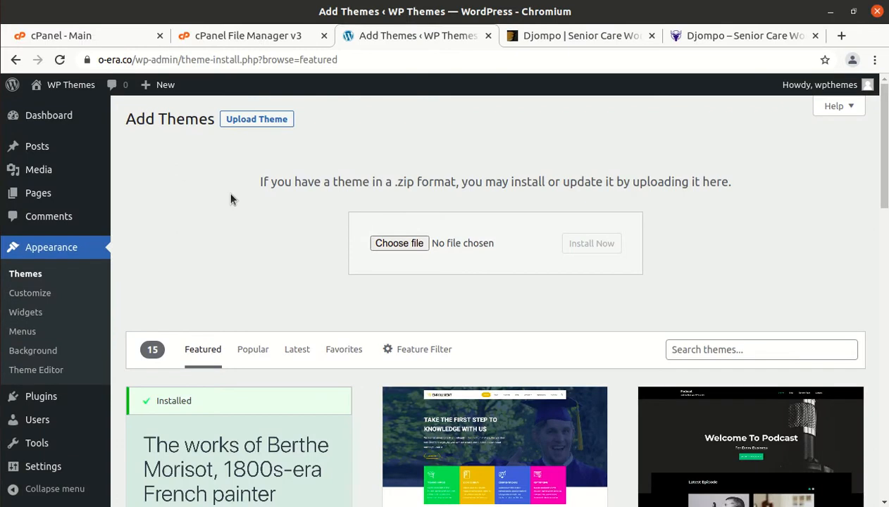
Switch to cPanel File Manager and upload djompo.zip from the djompo_v1.4 folder into o-era.co/wp-content/themes, returning to that folder.
{"action": "left_click", "coordinate": [219, 36]}
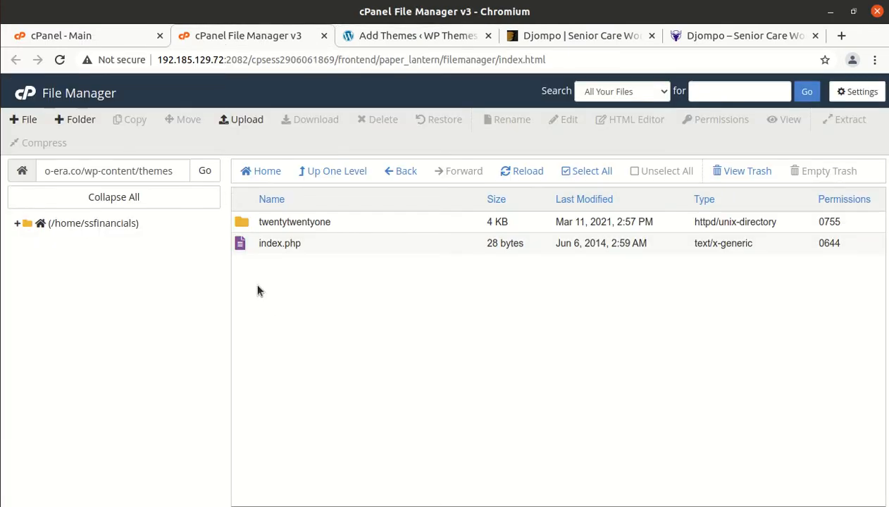
{"action": "left_click", "coordinate": [229, 120]}
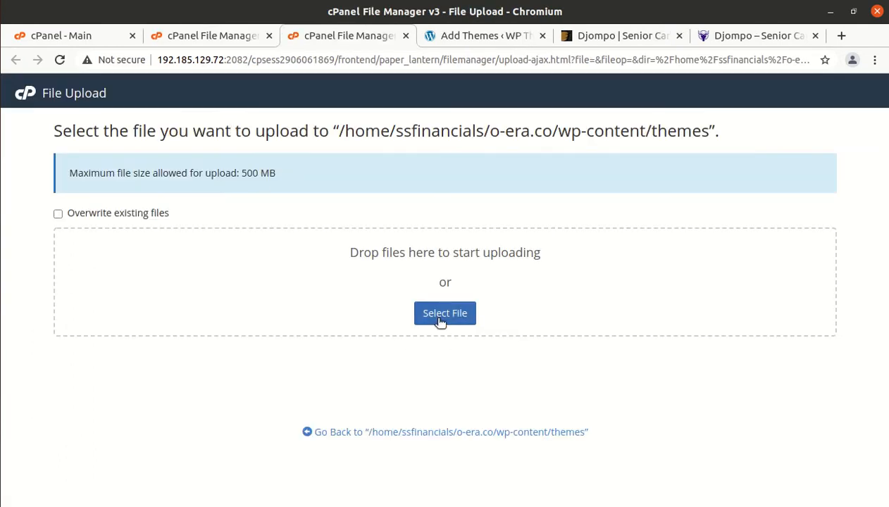
{"action": "left_click", "coordinate": [439, 318]}
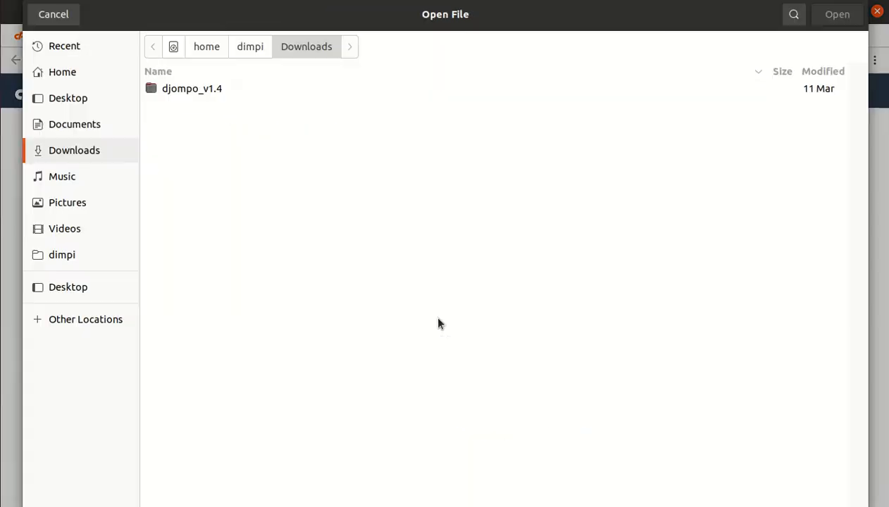
{"action": "left_click", "coordinate": [210, 92]}
{"action": "double_click", "coordinate": [209, 93]}
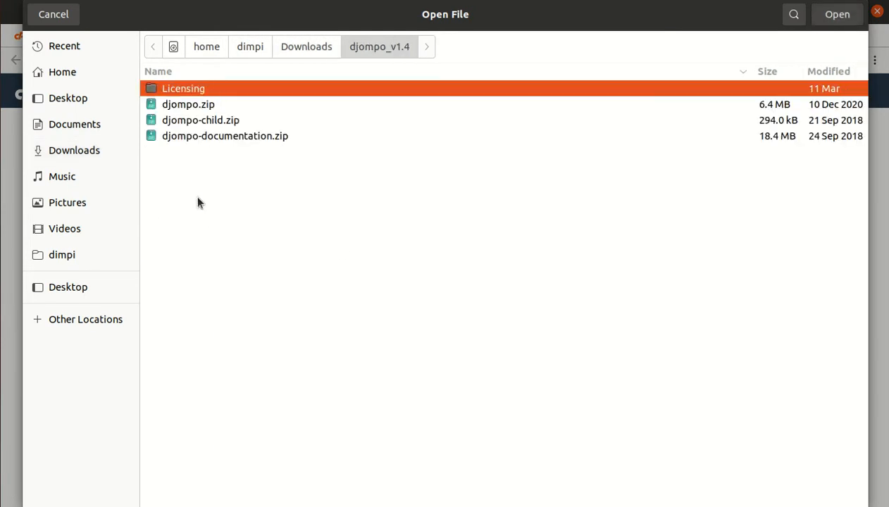
{"action": "left_click", "coordinate": [188, 106]}
{"action": "left_click", "coordinate": [827, 19]}
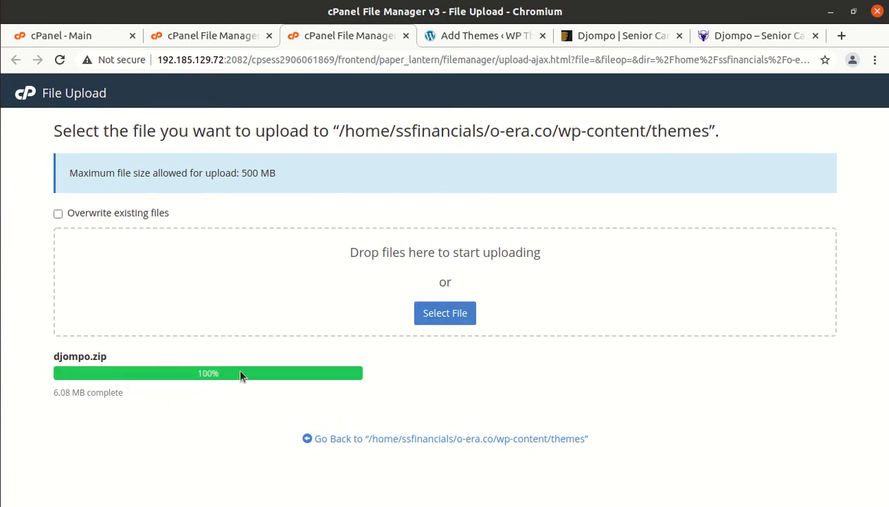
{"action": "left_click", "coordinate": [396, 438]}
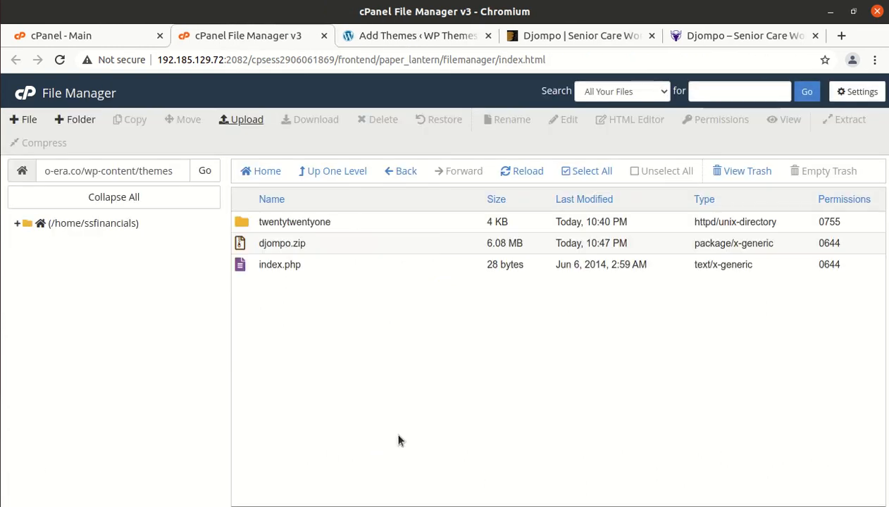
Extract djompo.zip into the wp-content/themes folder and reload the file listing.
{"action": "right_click", "coordinate": [341, 242]}
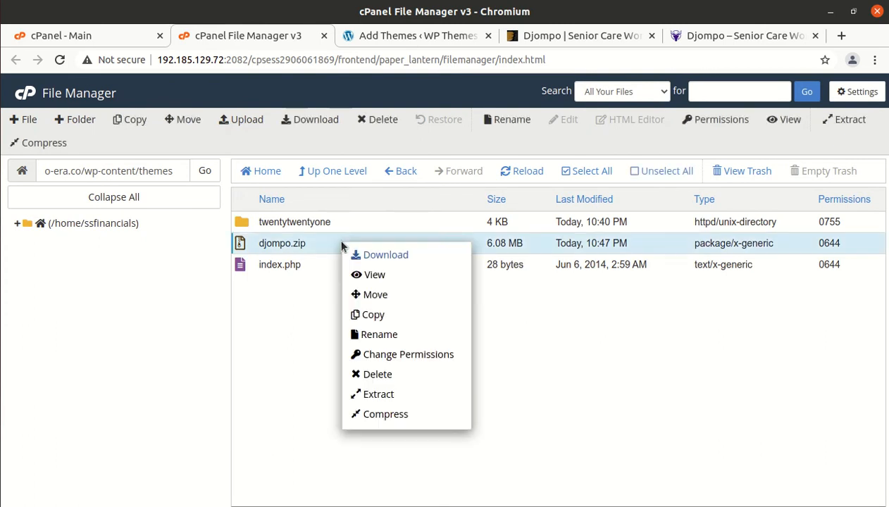
{"action": "left_click", "coordinate": [373, 395]}
{"action": "left_click", "coordinate": [567, 363]}
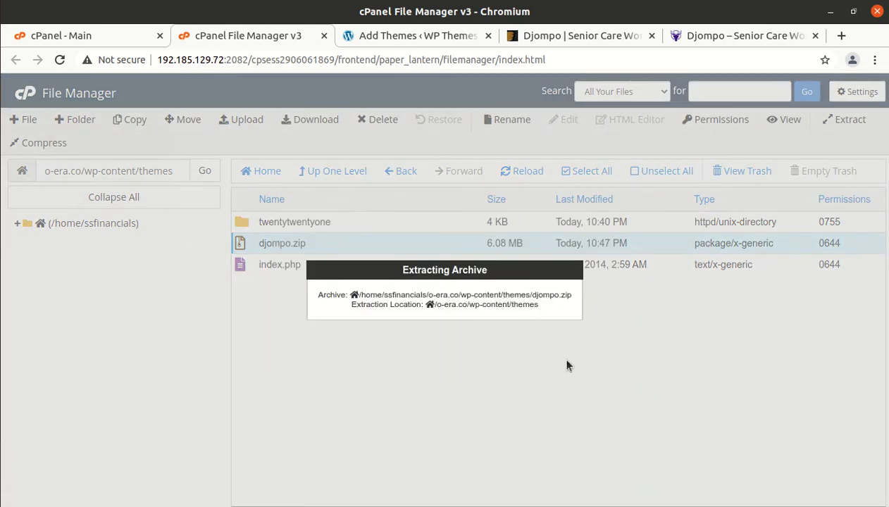
{"action": "left_click", "coordinate": [667, 433]}
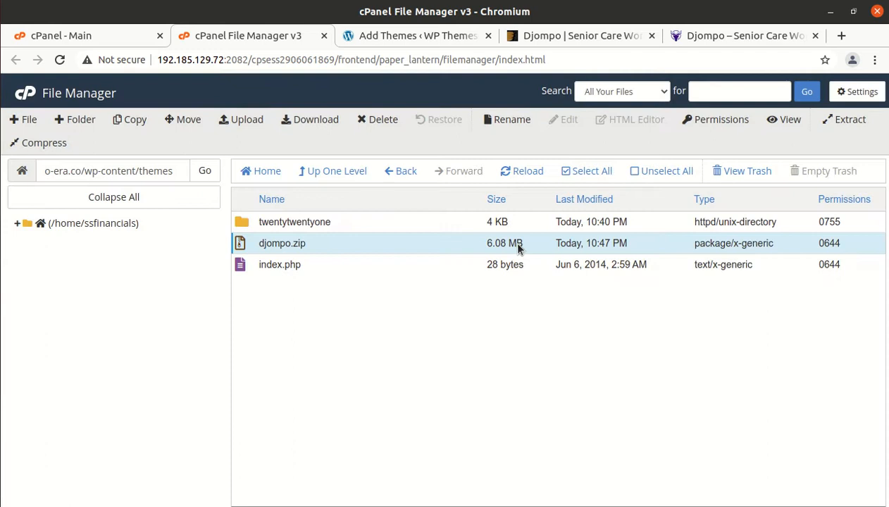
{"action": "left_click", "coordinate": [538, 175]}
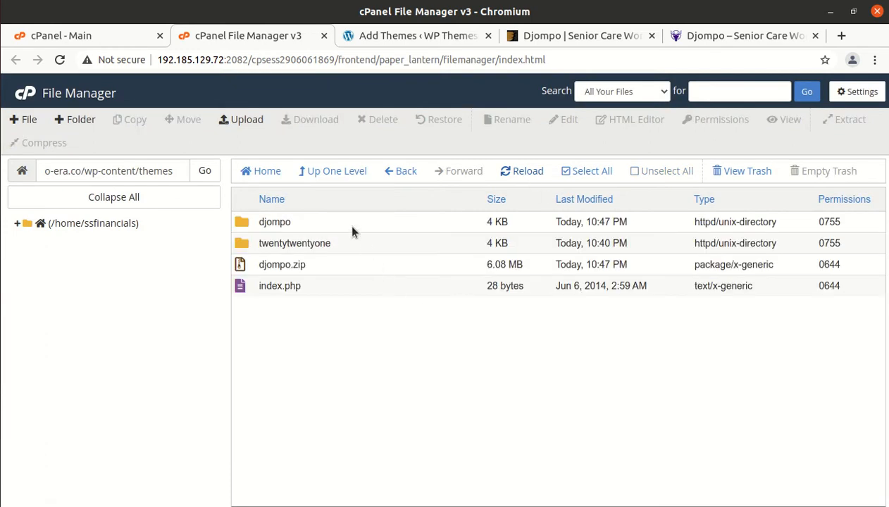
Look through the files inside the extracted djompo folder and return to the themes folder.
{"action": "double_click", "coordinate": [345, 222]}
{"action": "scroll", "coordinate": [359, 296], "scroll_direction": "down", "scroll_amount": 5}
{"action": "scroll", "coordinate": [373, 390], "scroll_direction": "up", "scroll_amount": 3}
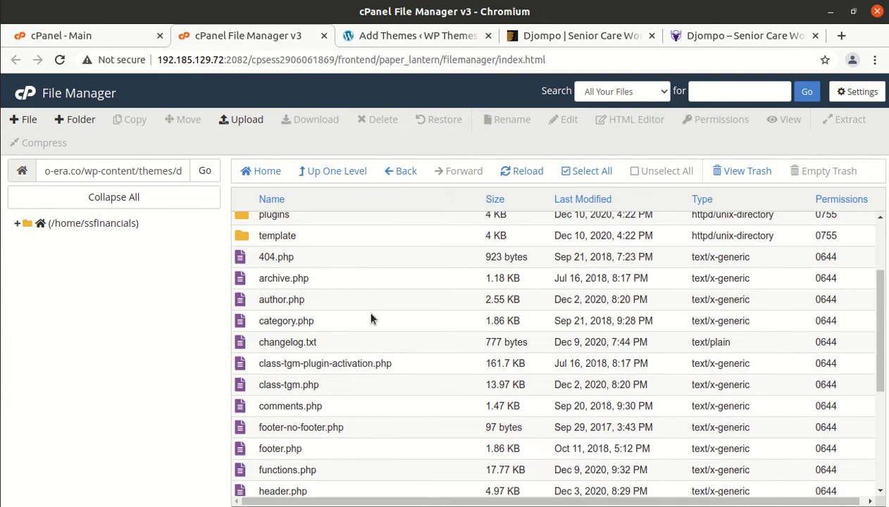
{"action": "left_click", "coordinate": [334, 172]}
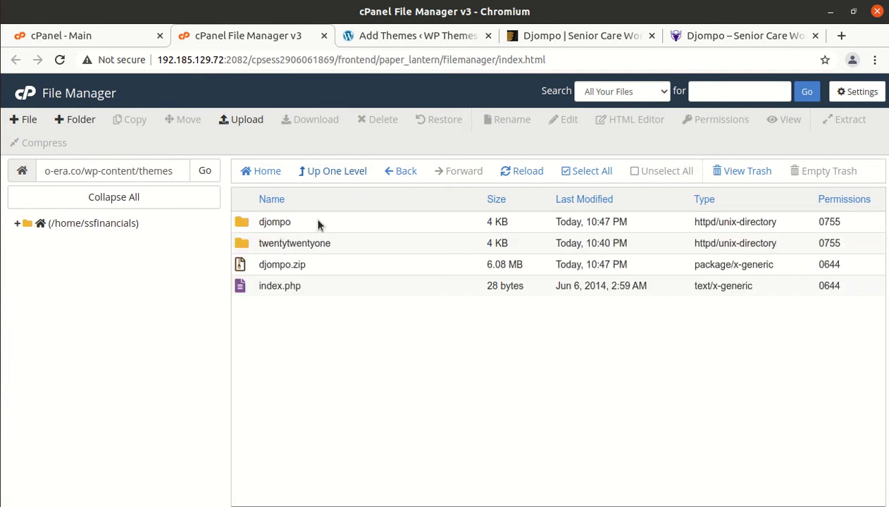
Permanently delete djompo.zip from the wp-content/themes folder, skipping the trash.
{"action": "left_click", "coordinate": [363, 38]}
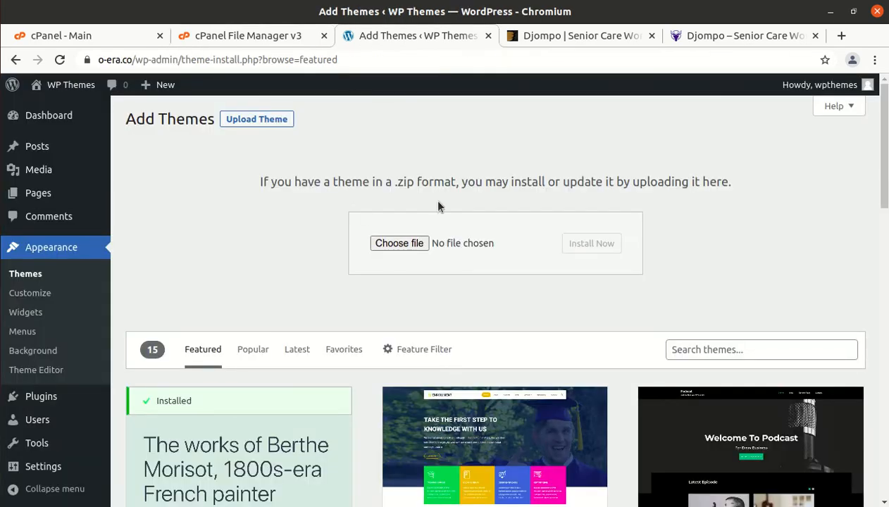
{"action": "left_click", "coordinate": [243, 36]}
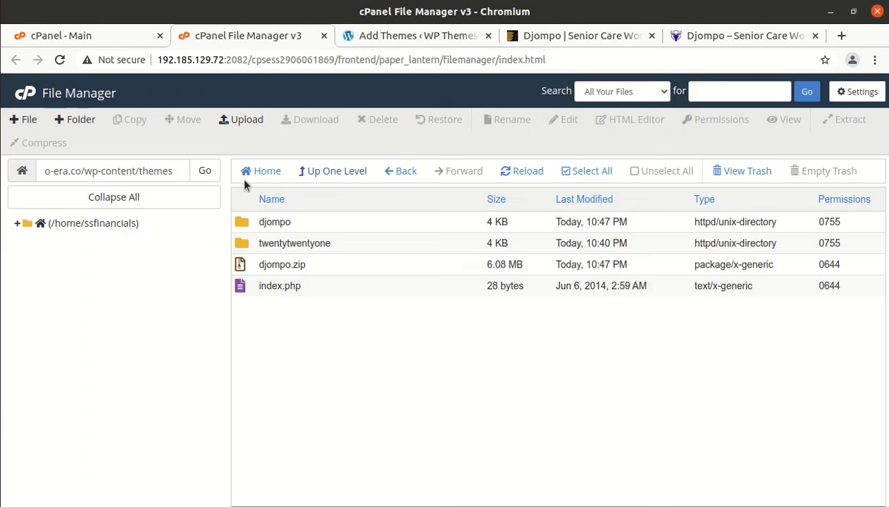
{"action": "left_click", "coordinate": [329, 267]}
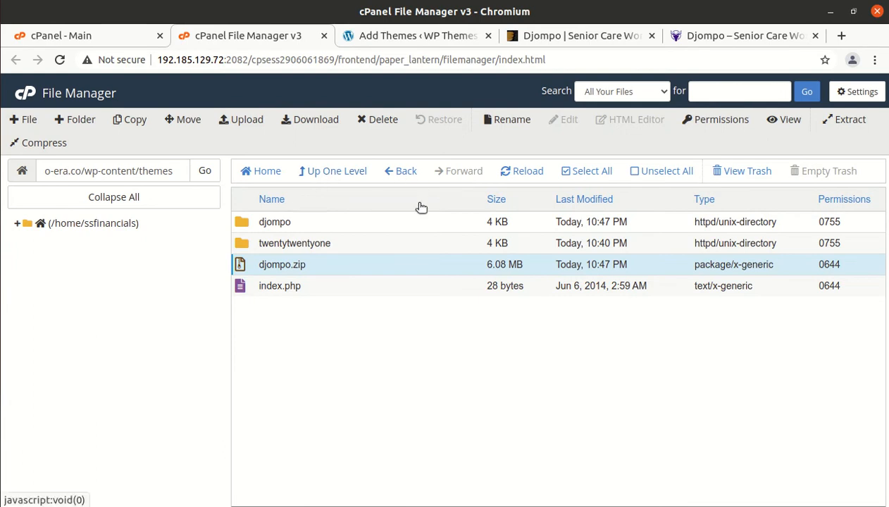
{"action": "left_click", "coordinate": [368, 121]}
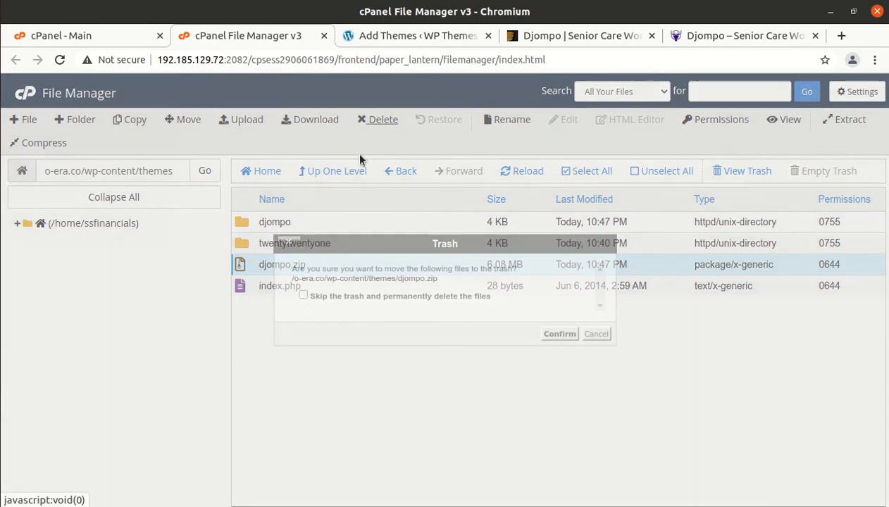
{"action": "left_click", "coordinate": [303, 295]}
{"action": "left_click", "coordinate": [559, 333]}
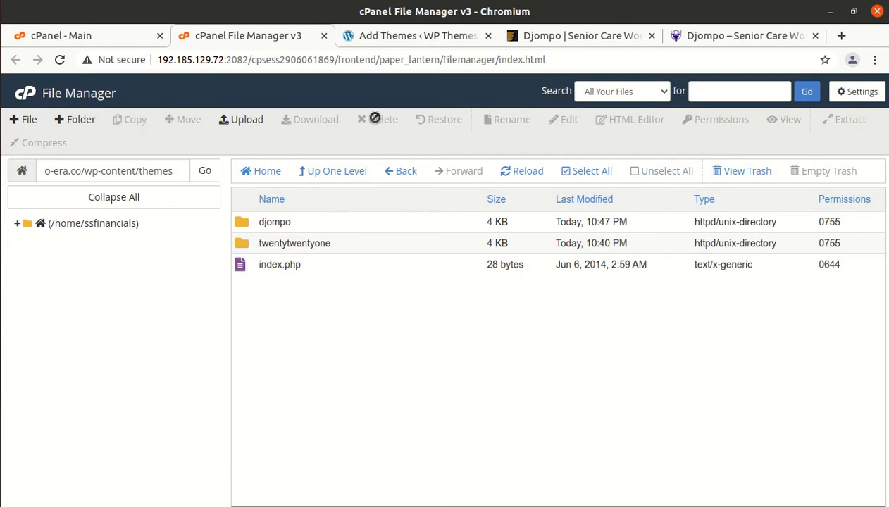
Switch to the WordPress admin's Themes page and review the Djompo theme's details, including its version and description.
{"action": "left_click", "coordinate": [394, 36]}
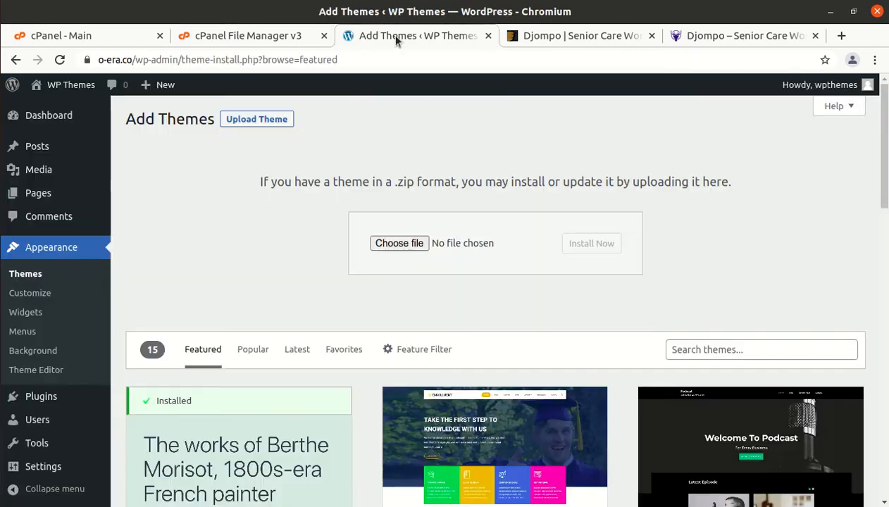
{"action": "left_click", "coordinate": [21, 278]}
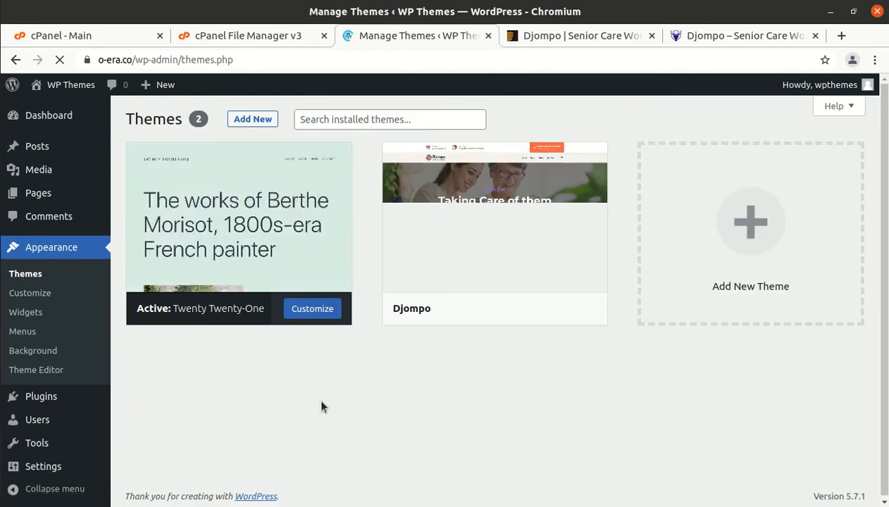
{"action": "mouse_move", "coordinate": [474, 292]}
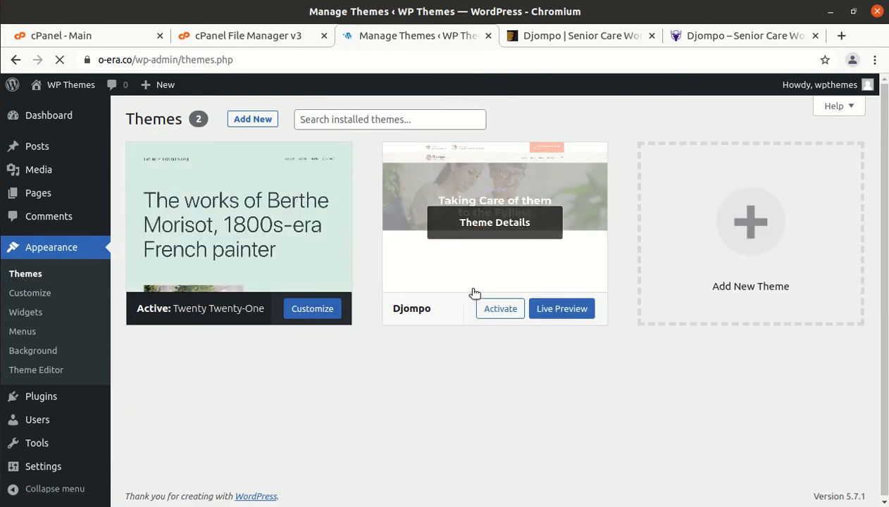
{"action": "left_click", "coordinate": [514, 222]}
{"action": "left_click_drag", "start_coordinate": [682, 187], "coordinate": [628, 188]}
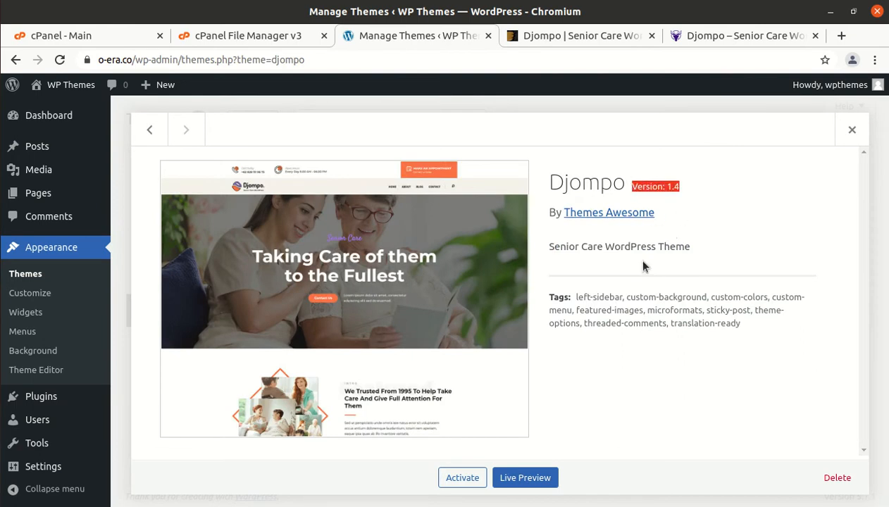
{"action": "left_click_drag", "start_coordinate": [692, 248], "coordinate": [540, 244]}
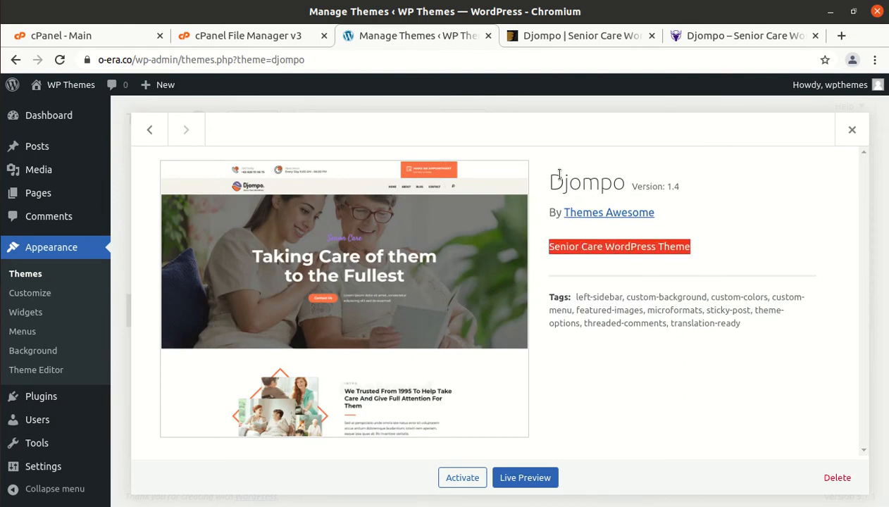
Activate the Djompo theme and open the installation page for its required and recommended plugins.
{"action": "left_click", "coordinate": [464, 474]}
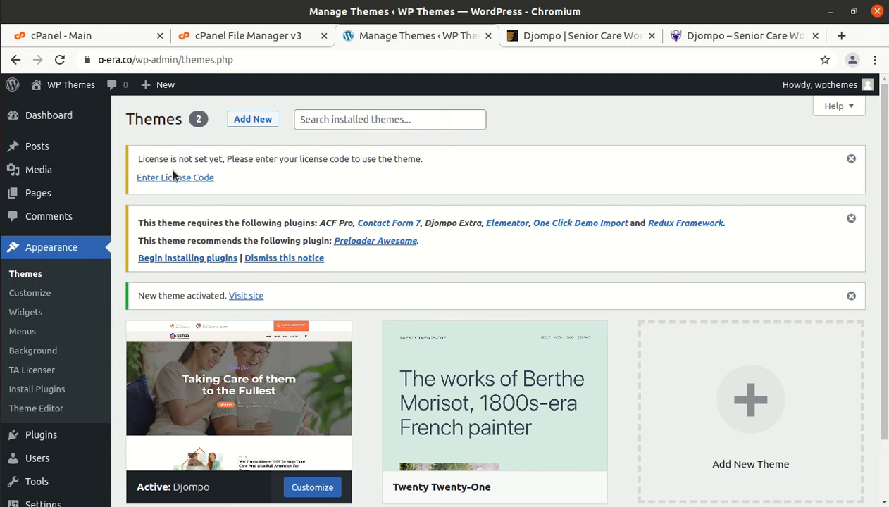
{"action": "scroll", "coordinate": [482, 292], "scroll_direction": "down", "scroll_amount": 2}
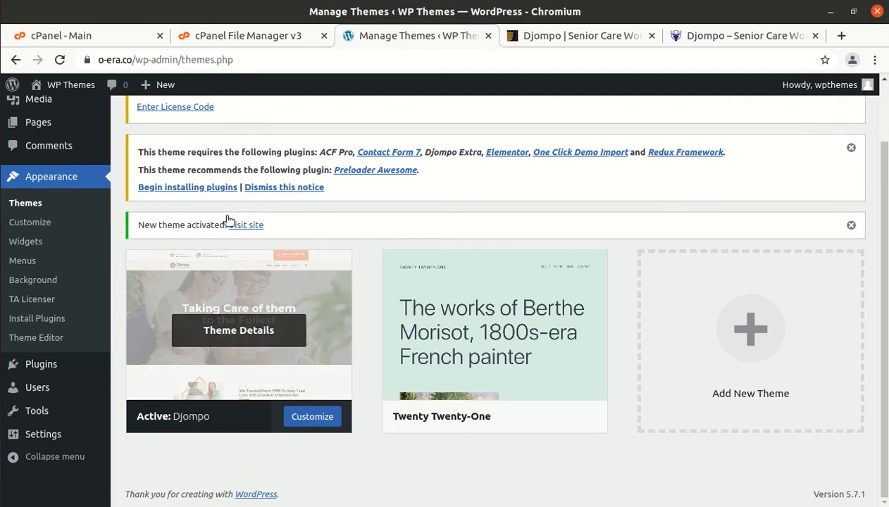
{"action": "left_click", "coordinate": [167, 191]}
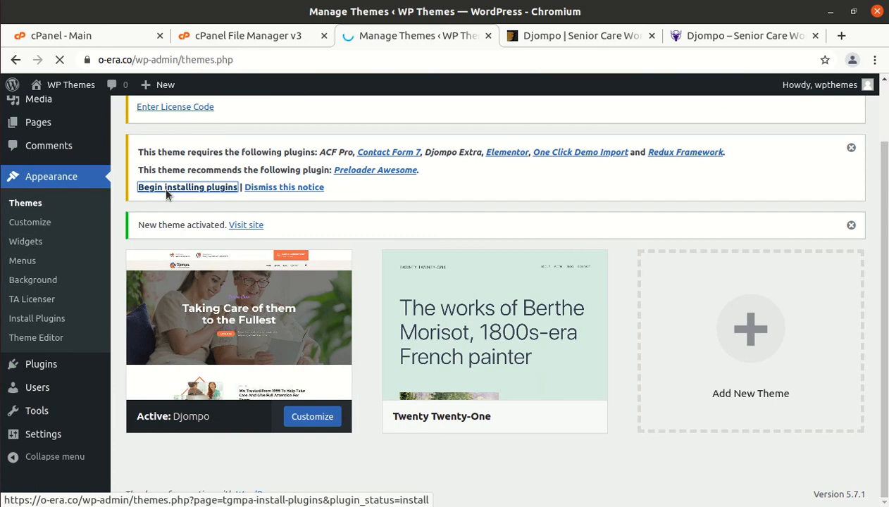
Bulk-install all the plugins listed for the Djompo theme, from ACF Pro to Preloader Awesome, and check the installation progress.
{"action": "scroll", "coordinate": [479, 302], "scroll_direction": "down", "scroll_amount": 1}
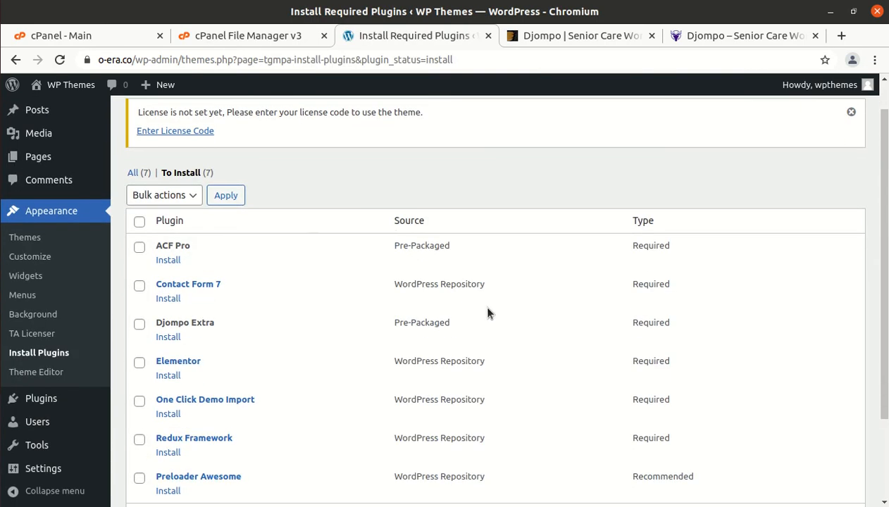
{"action": "scroll", "coordinate": [301, 252], "scroll_direction": "down", "scroll_amount": 3}
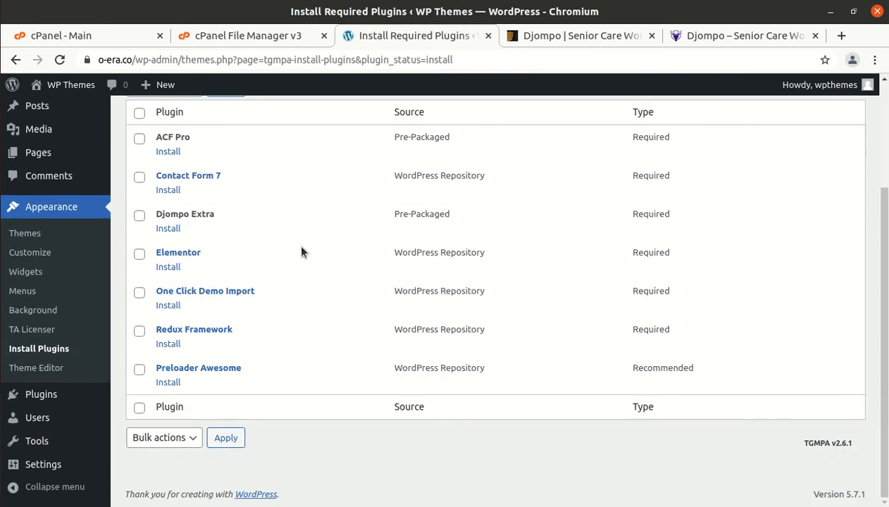
{"action": "scroll", "coordinate": [493, 255], "scroll_direction": "up", "scroll_amount": 2}
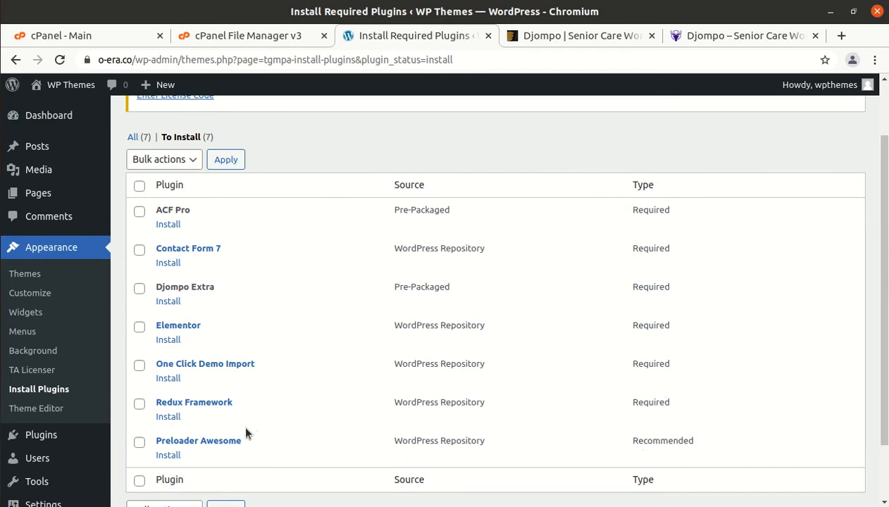
{"action": "left_click", "coordinate": [140, 186]}
{"action": "left_click", "coordinate": [160, 162]}
{"action": "left_click", "coordinate": [170, 189]}
{"action": "left_click", "coordinate": [224, 162]}
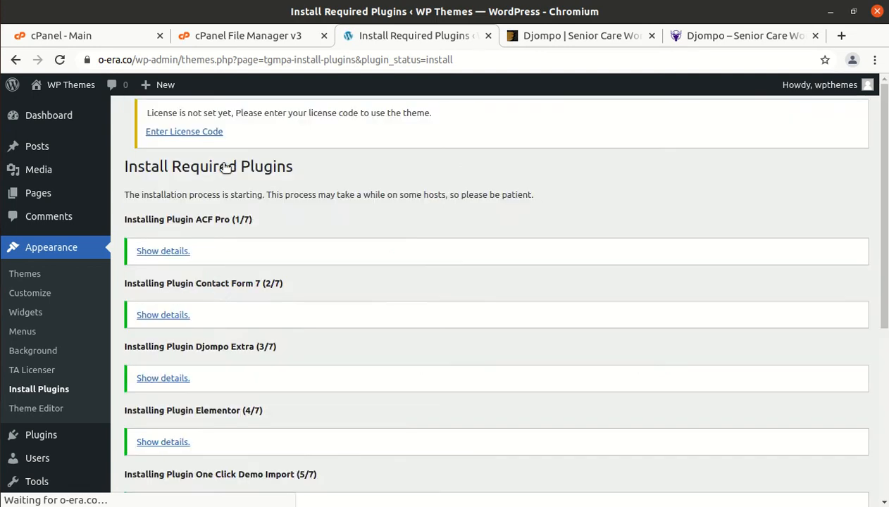
{"action": "scroll", "coordinate": [226, 244], "scroll_direction": "down", "scroll_amount": 4}
{"action": "scroll", "coordinate": [225, 243], "scroll_direction": "down", "scroll_amount": 4}
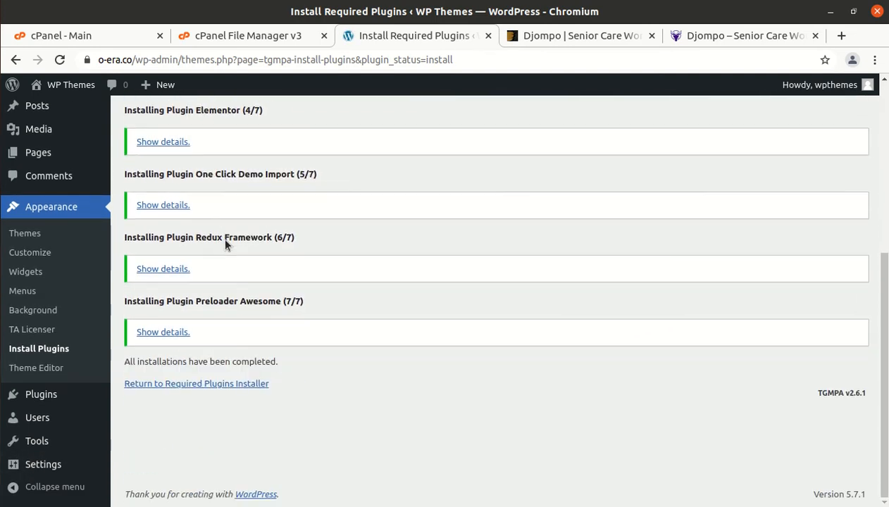
Return to the required plugins installer and bulk-activate all the installed plugins.
{"action": "left_click", "coordinate": [200, 386]}
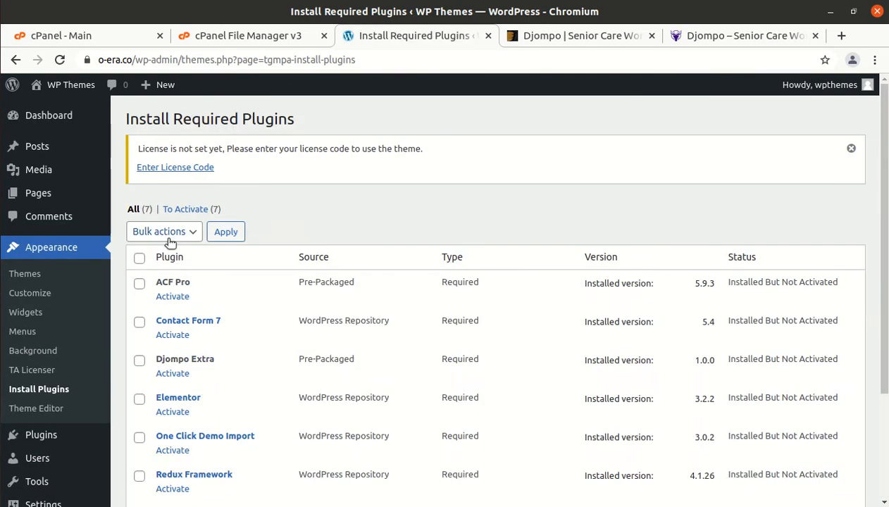
{"action": "left_click", "coordinate": [139, 258]}
{"action": "left_click", "coordinate": [178, 234]}
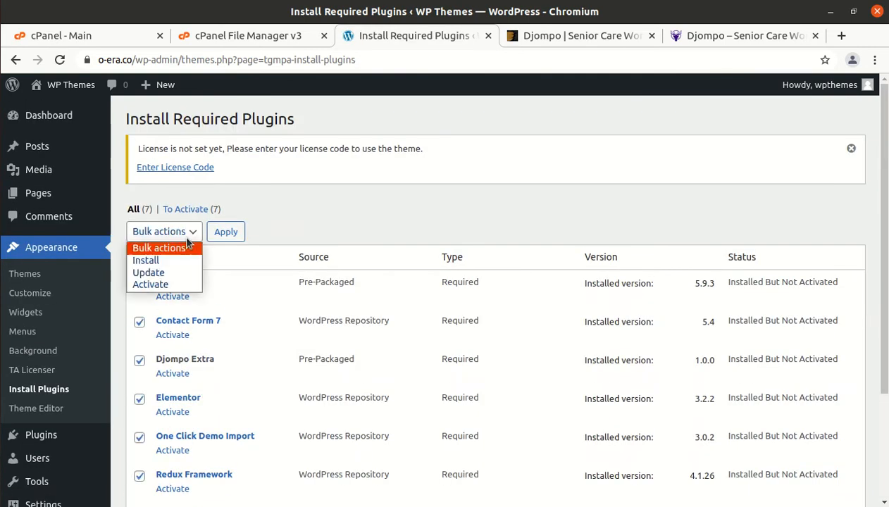
{"action": "left_click", "coordinate": [150, 284]}
{"action": "left_click", "coordinate": [225, 232]}
{"action": "scroll", "coordinate": [470, 219], "scroll_direction": "down", "scroll_amount": 3}
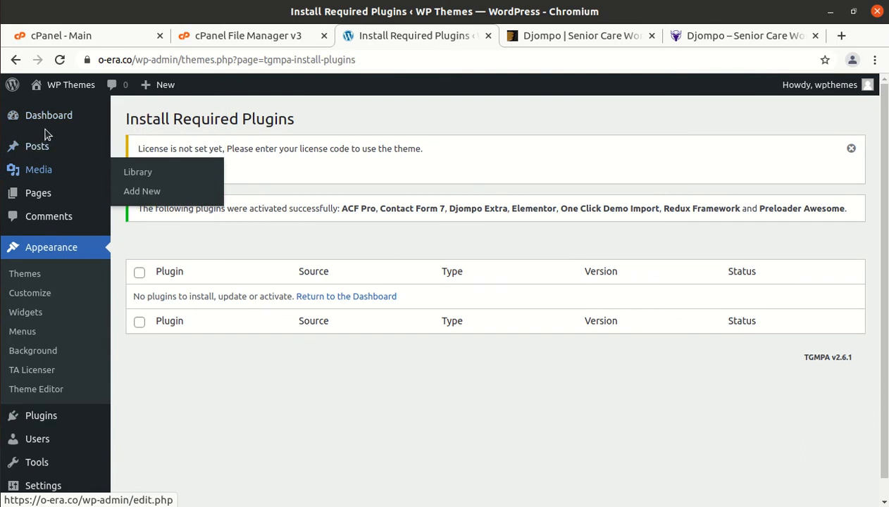
Go to the WordPress dashboard and view the WP Themes site's front page in a separate browser tab.
{"action": "mouse_move", "coordinate": [58, 94]}
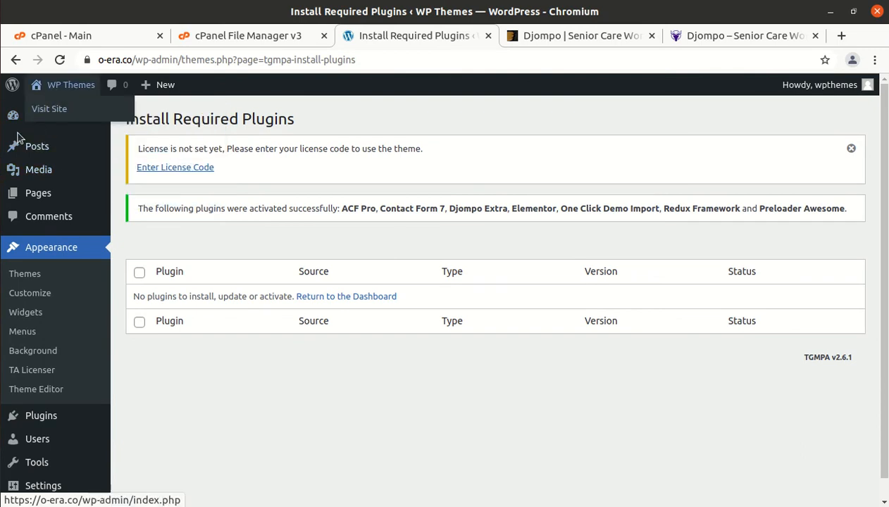
{"action": "left_click", "coordinate": [37, 124]}
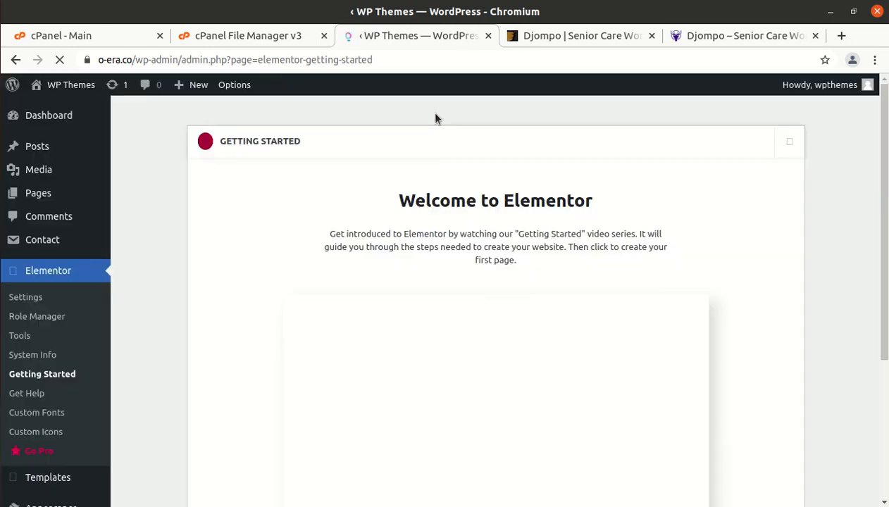
{"action": "mouse_move", "coordinate": [33, 115]}
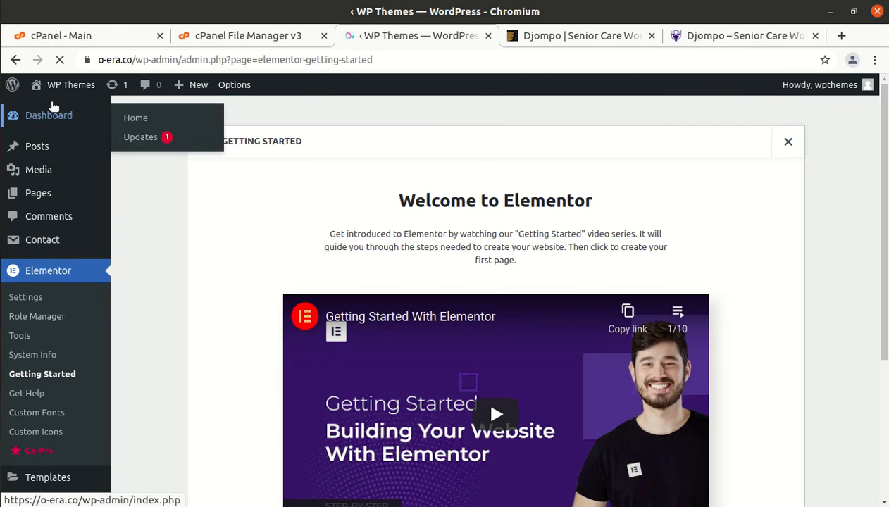
{"action": "left_click", "coordinate": [33, 114]}
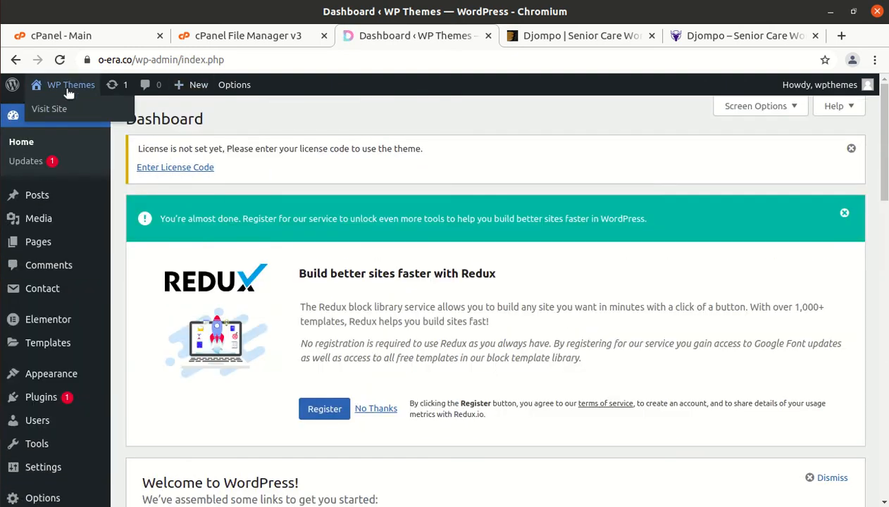
{"action": "middle_click", "coordinate": [46, 108]}
{"action": "left_click", "coordinate": [462, 36]}
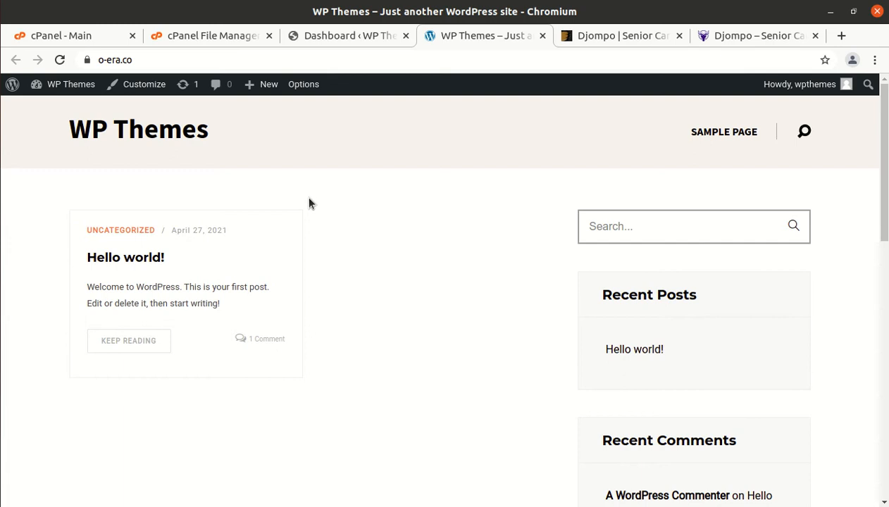
Look through the Djompo demo home page at djompo.themesawesome.com for comparison with the site's own front page.
{"action": "left_click", "coordinate": [591, 36]}
{"action": "left_click", "coordinate": [745, 36]}
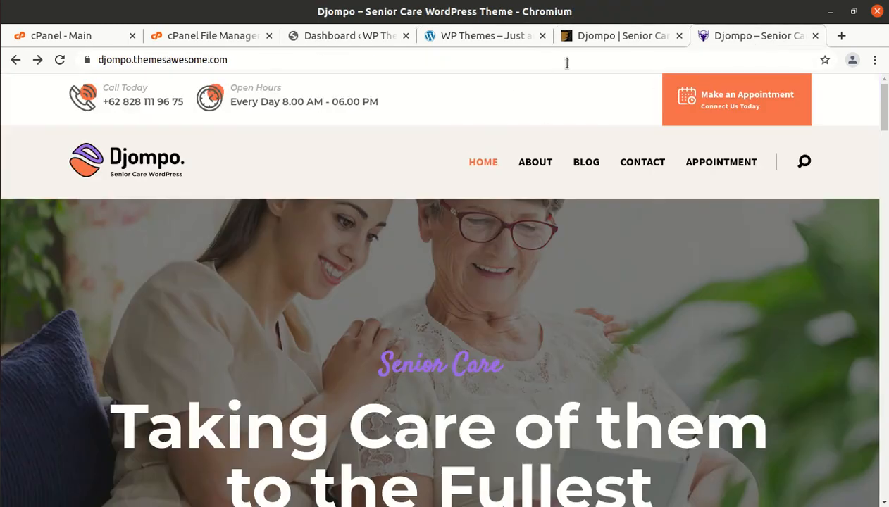
{"action": "scroll", "coordinate": [443, 274], "scroll_direction": "down", "scroll_amount": 10}
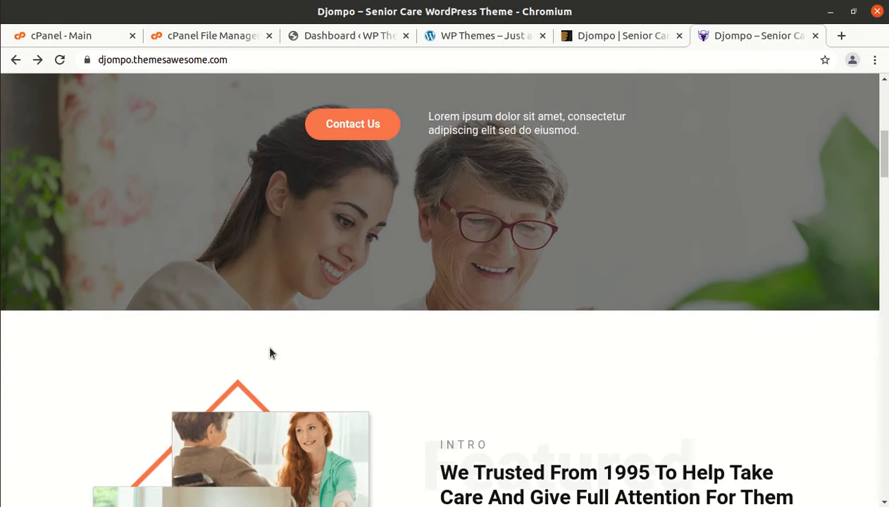
{"action": "scroll", "coordinate": [270, 352], "scroll_direction": "up", "scroll_amount": 5}
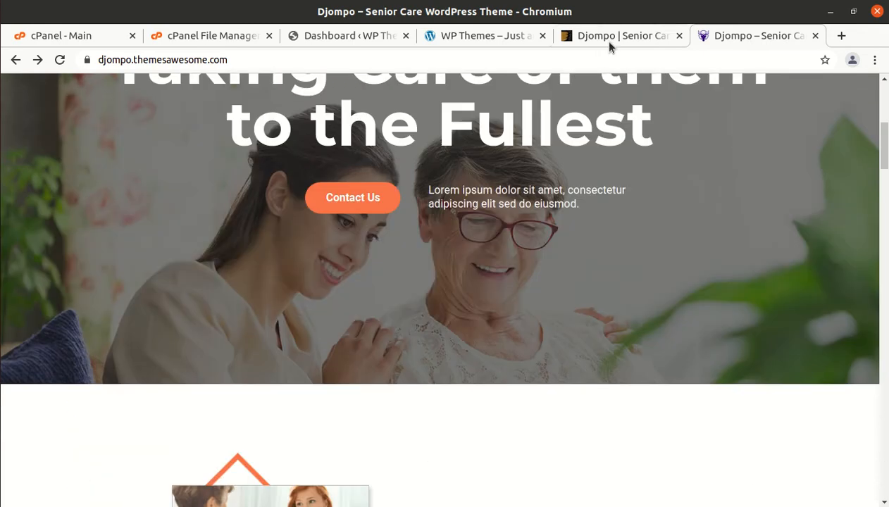
{"action": "left_click", "coordinate": [609, 38]}
Return to the WordPress dashboard, dismiss the Redux registration notice, and open the theme's Import Demo Data page.
{"action": "left_click", "coordinate": [345, 37]}
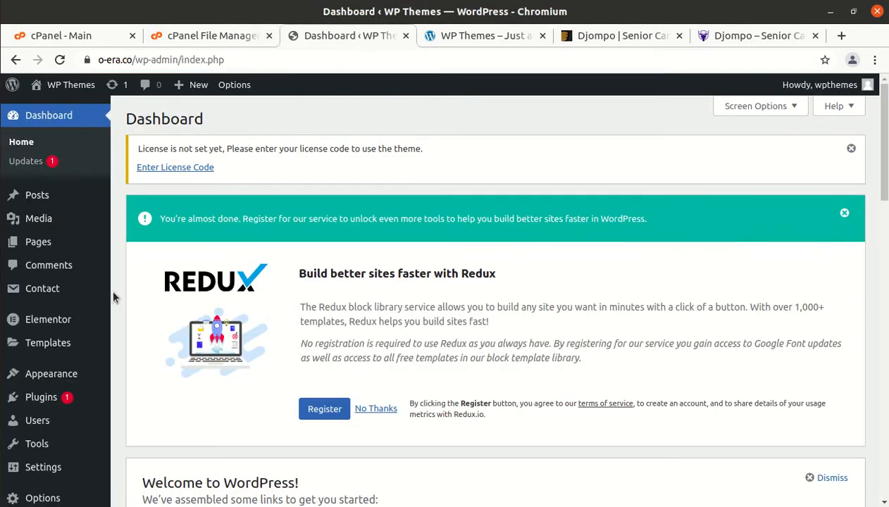
{"action": "mouse_move", "coordinate": [111, 295]}
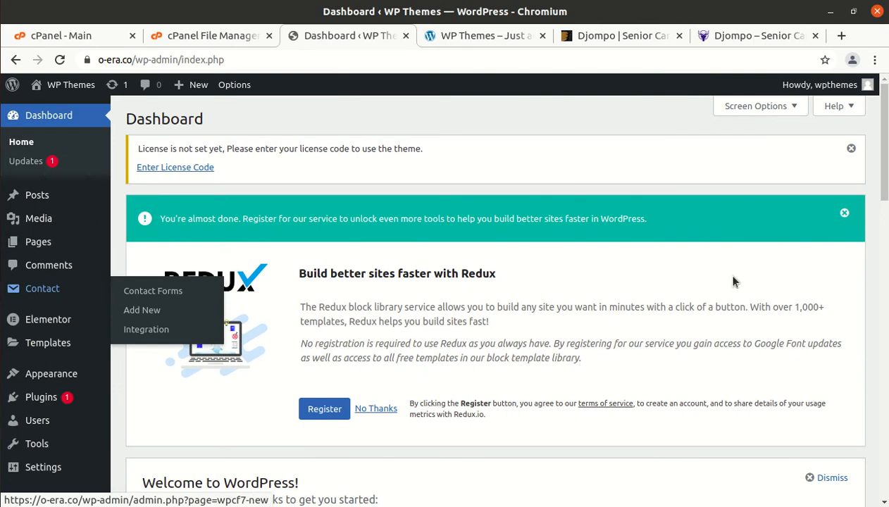
{"action": "left_click", "coordinate": [843, 213]}
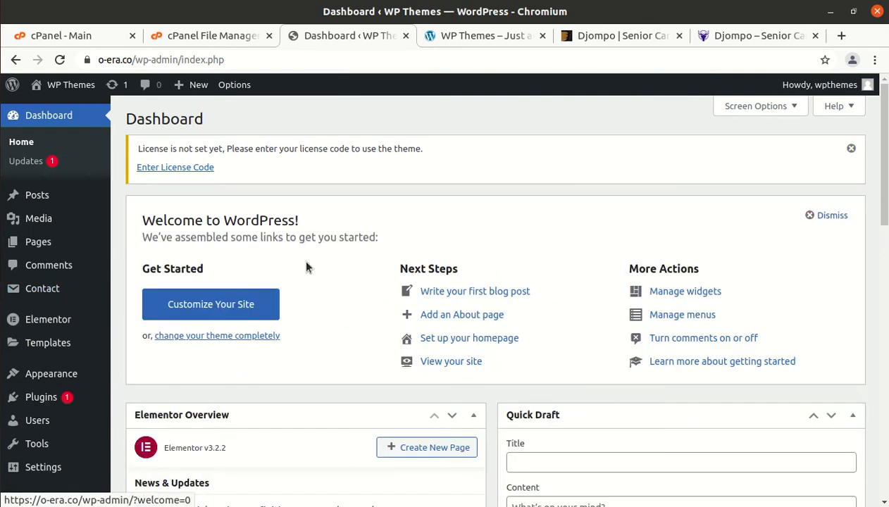
{"action": "mouse_move", "coordinate": [52, 399]}
{"action": "mouse_move", "coordinate": [56, 382]}
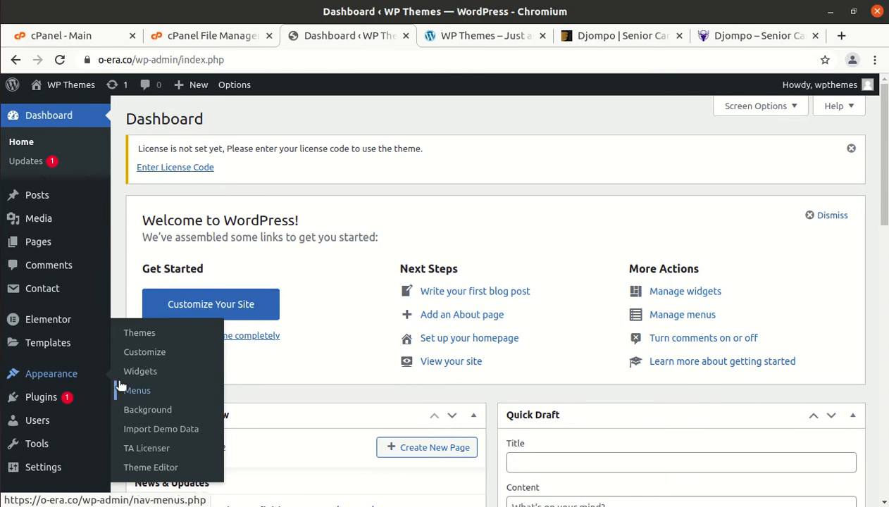
{"action": "left_click", "coordinate": [158, 436]}
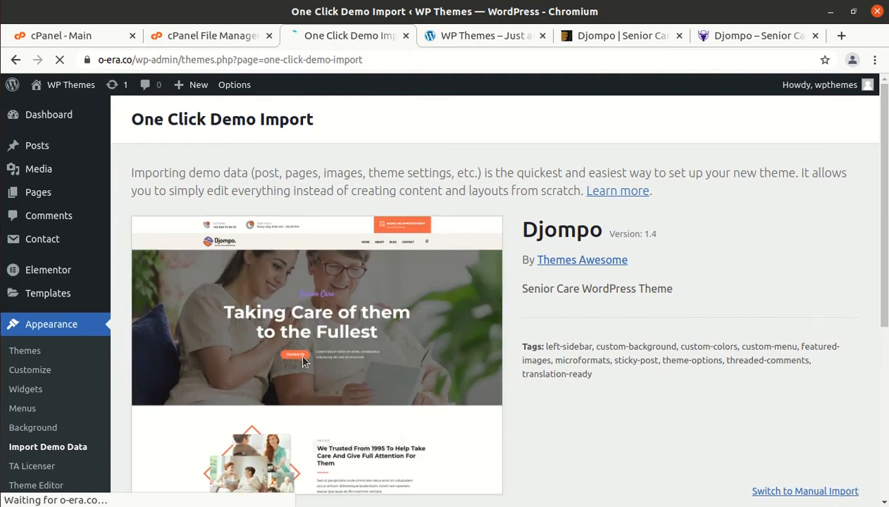
Review the available Djompo demos and choose Demo 1 for import.
{"action": "scroll", "coordinate": [302, 361], "scroll_direction": "down", "scroll_amount": 3}
{"action": "scroll", "coordinate": [303, 361], "scroll_direction": "down", "scroll_amount": 3}
{"action": "mouse_move", "coordinate": [155, 376]}
{"action": "mouse_move", "coordinate": [458, 378]}
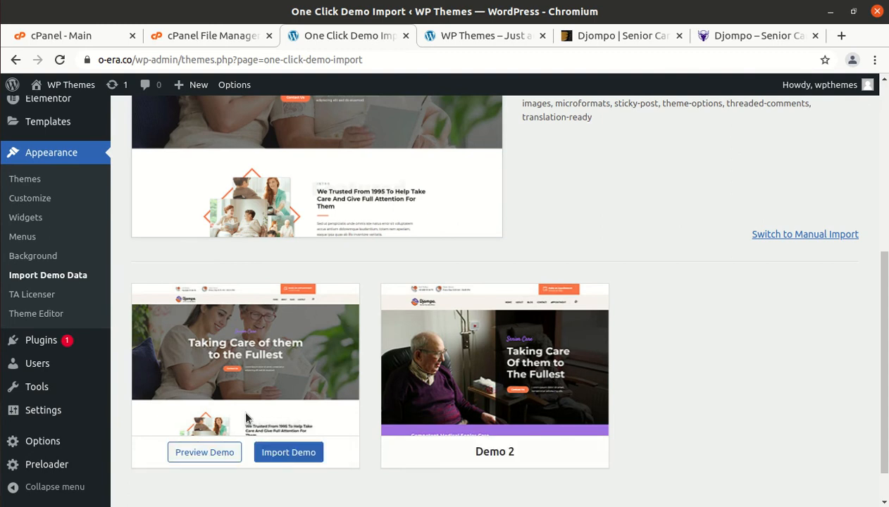
{"action": "scroll", "coordinate": [651, 401], "scroll_direction": "down", "scroll_amount": 1}
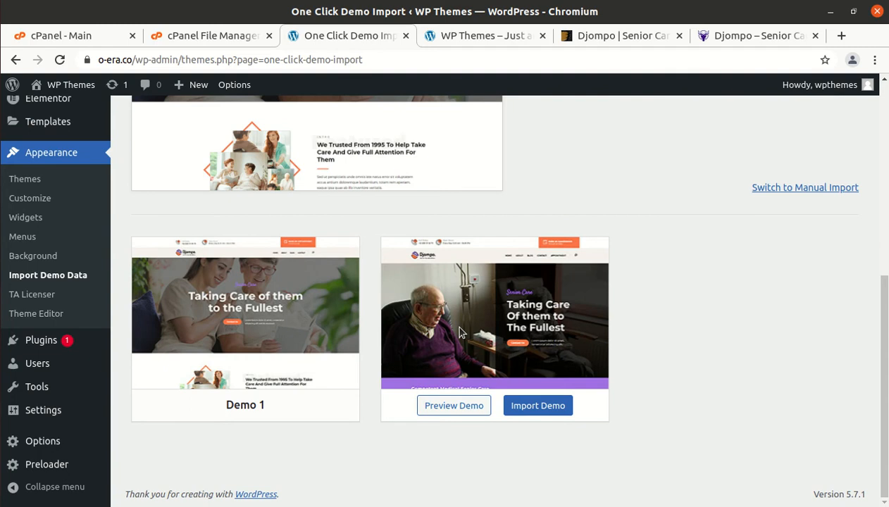
{"action": "left_click", "coordinate": [289, 405]}
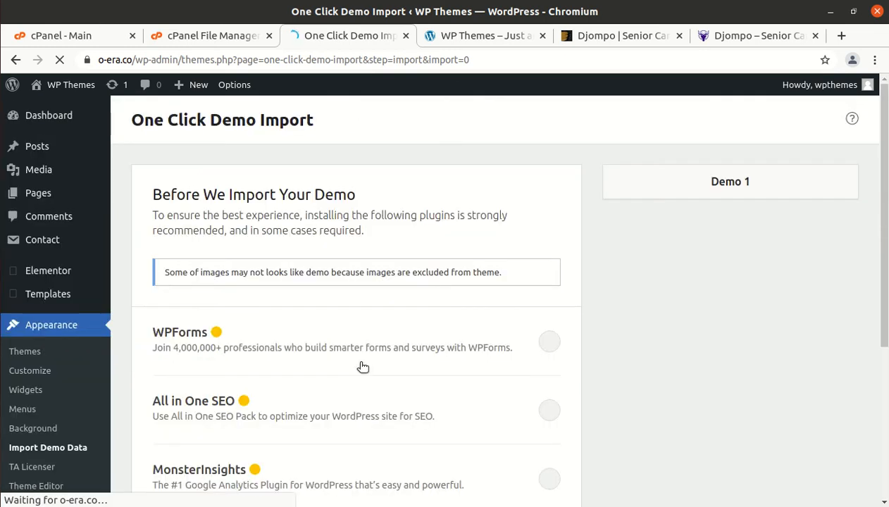
Review the recommended plugins and run the Demo 1 import without selecting WPForms, All in One SEO or MonsterInsights.
{"action": "scroll", "coordinate": [274, 356], "scroll_direction": "down", "scroll_amount": 2}
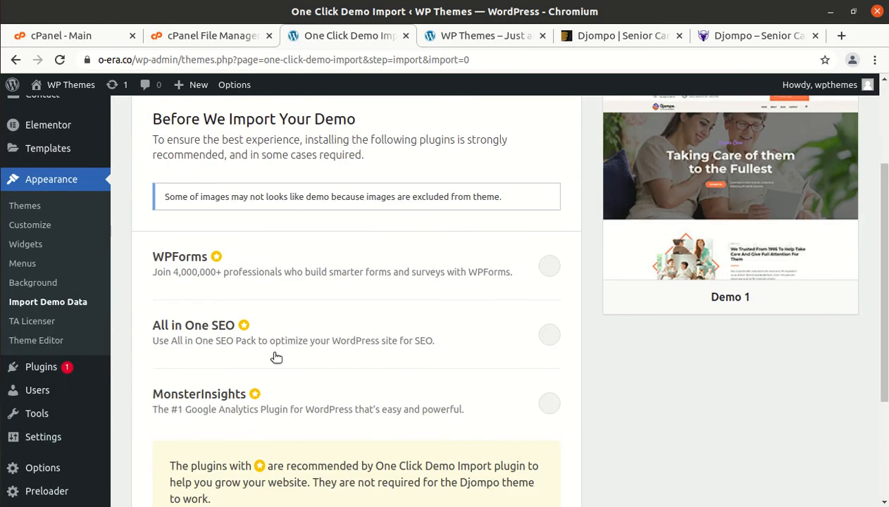
{"action": "scroll", "coordinate": [268, 349], "scroll_direction": "up", "scroll_amount": 2}
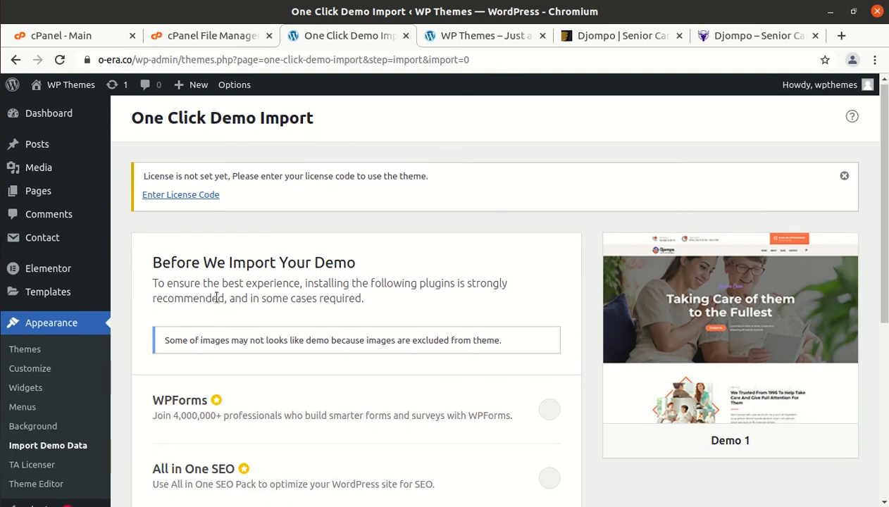
{"action": "scroll", "coordinate": [219, 304], "scroll_direction": "down", "scroll_amount": 2}
{"action": "scroll", "coordinate": [223, 310], "scroll_direction": "down", "scroll_amount": 2}
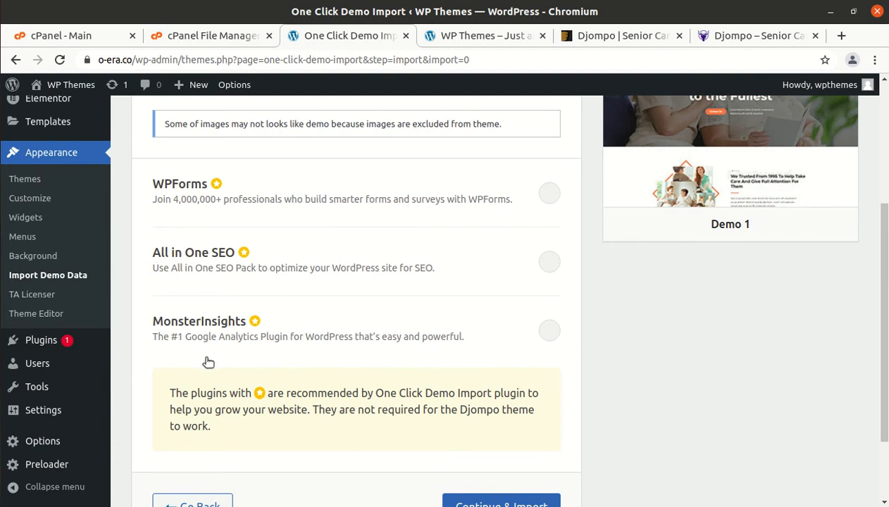
{"action": "scroll", "coordinate": [208, 350], "scroll_direction": "down", "scroll_amount": 2}
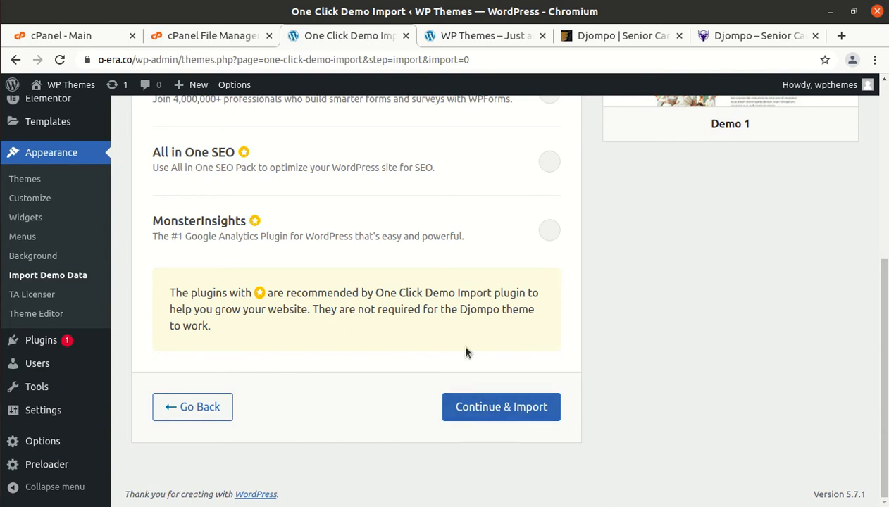
{"action": "scroll", "coordinate": [423, 351], "scroll_direction": "up", "scroll_amount": 2}
{"action": "scroll", "coordinate": [472, 350], "scroll_direction": "down", "scroll_amount": 2}
{"action": "left_click", "coordinate": [477, 409]}
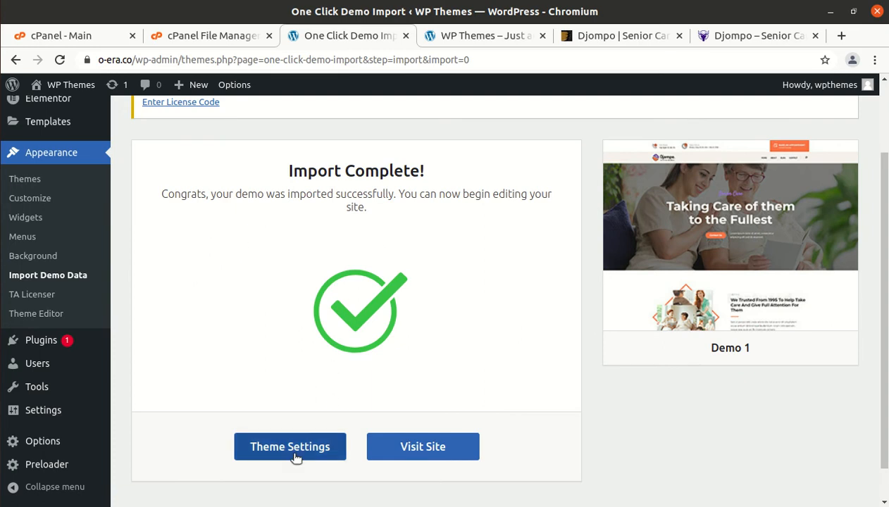
Visit the site and examine its home page with the imported demo content, down to the intro section.
{"action": "left_click", "coordinate": [426, 451]}
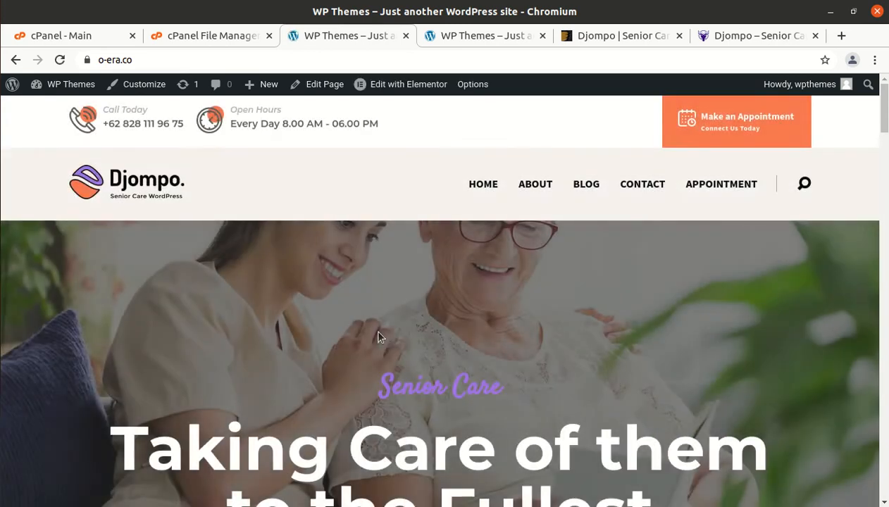
{"action": "scroll", "coordinate": [366, 303], "scroll_direction": "down", "scroll_amount": 5}
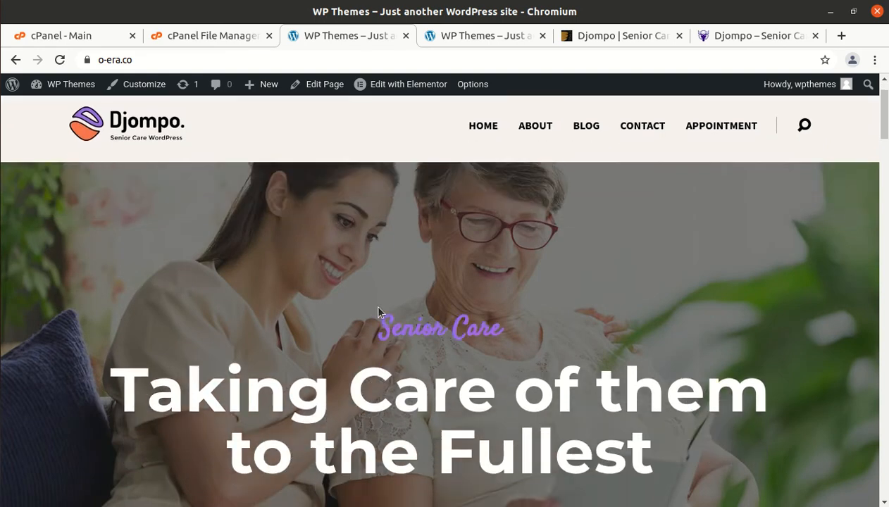
{"action": "scroll", "coordinate": [378, 307], "scroll_direction": "down", "scroll_amount": 8}
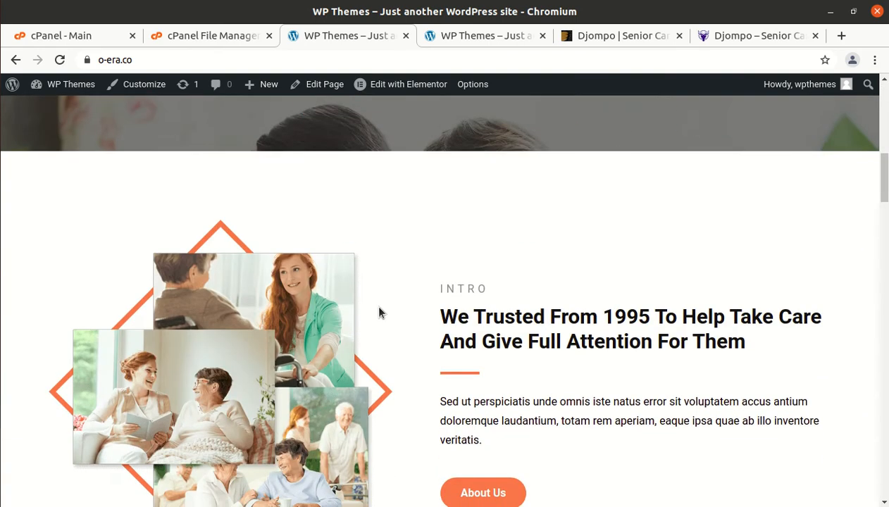
Examine the home page's Our Services section and return to the page header.
{"action": "scroll", "coordinate": [378, 313], "scroll_direction": "down", "scroll_amount": 4}
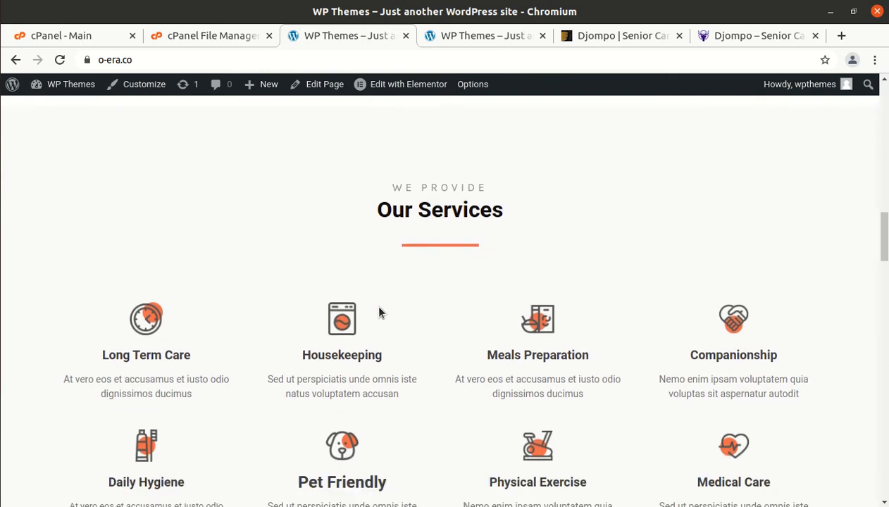
{"action": "scroll", "coordinate": [480, 282], "scroll_direction": "up", "scroll_amount": 17}
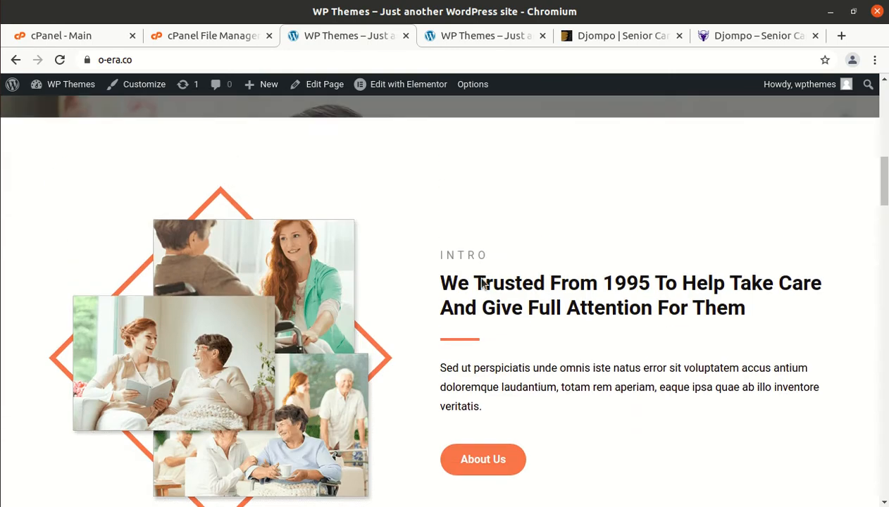
{"action": "scroll", "coordinate": [481, 282], "scroll_direction": "up", "scroll_amount": 2}
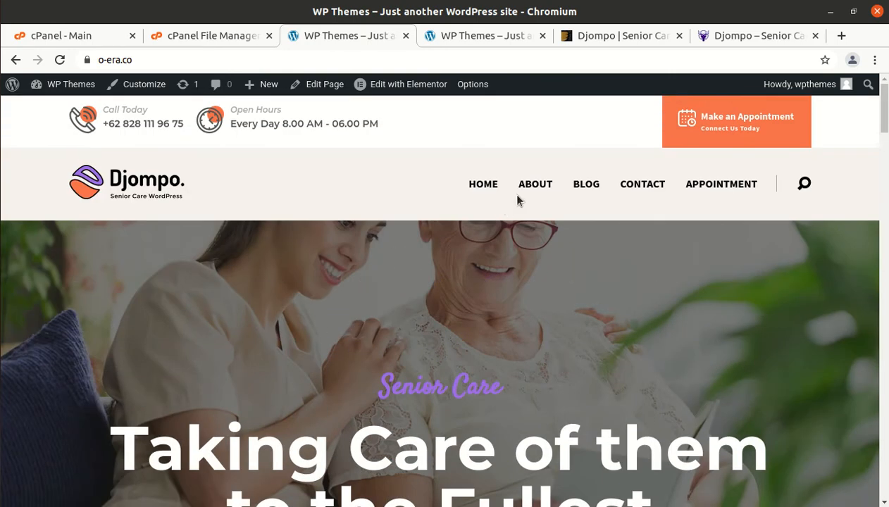
Open the About page and examine its imported content, down to the Friendly Support & Care section.
{"action": "left_click", "coordinate": [536, 187]}
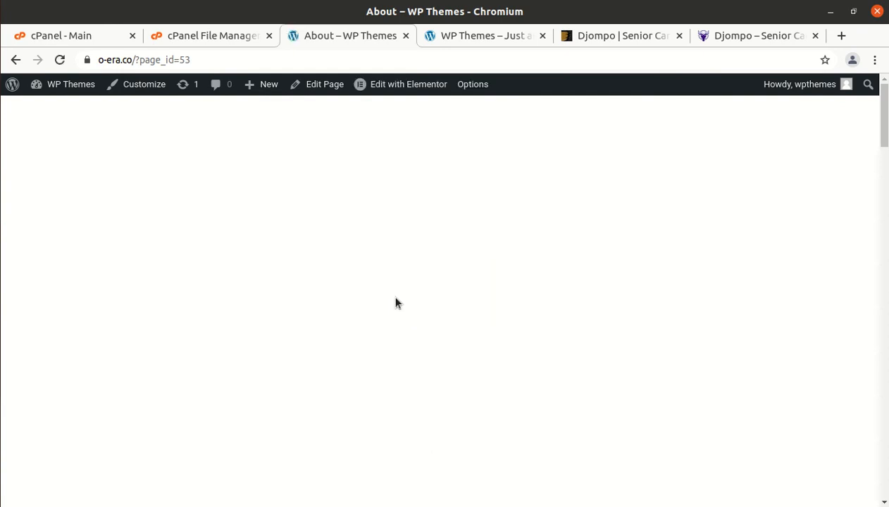
{"action": "scroll", "coordinate": [395, 302], "scroll_direction": "down", "scroll_amount": 1}
{"action": "scroll", "coordinate": [395, 301], "scroll_direction": "down", "scroll_amount": 12}
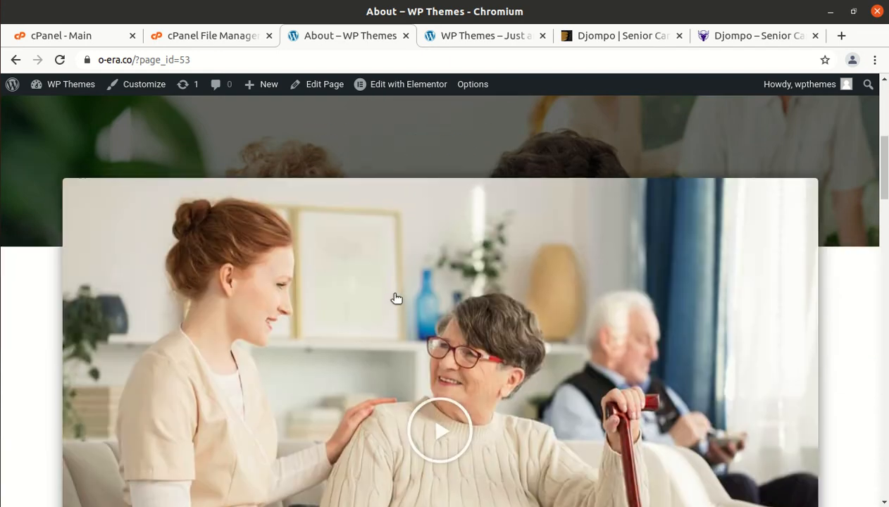
{"action": "scroll", "coordinate": [395, 298], "scroll_direction": "down", "scroll_amount": 4}
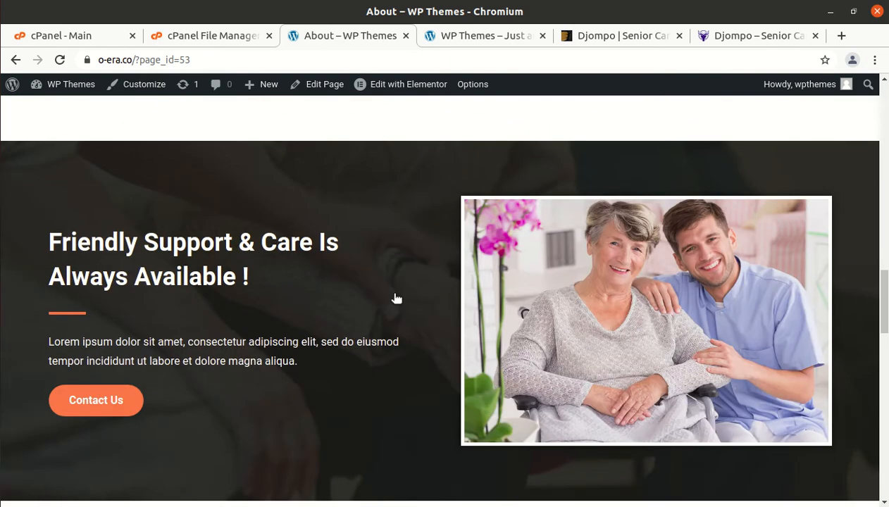
{"action": "scroll", "coordinate": [394, 299], "scroll_direction": "up", "scroll_amount": 10}
{"action": "scroll", "coordinate": [394, 298], "scroll_direction": "up", "scroll_amount": 5}
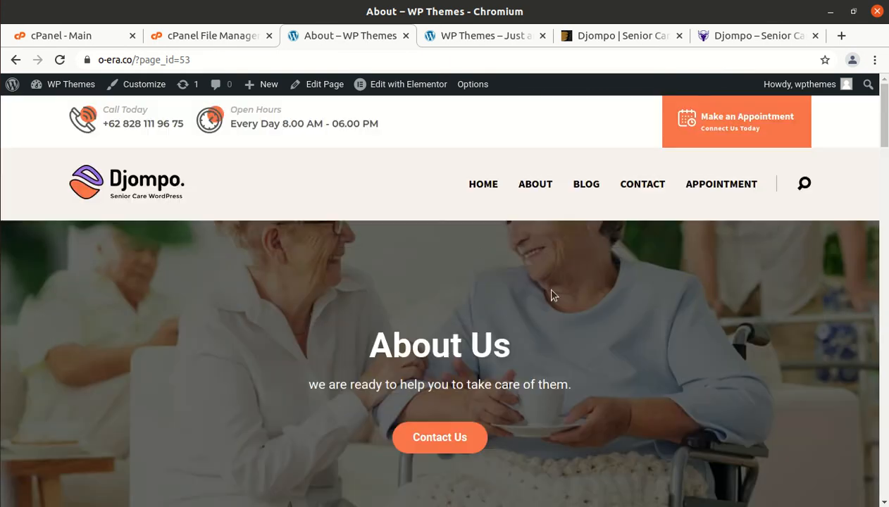
Follow the header's Make an Appointment link and examine the booking form, trying Acute Treatment Unit as the type of service.
{"action": "left_click", "coordinate": [707, 141]}
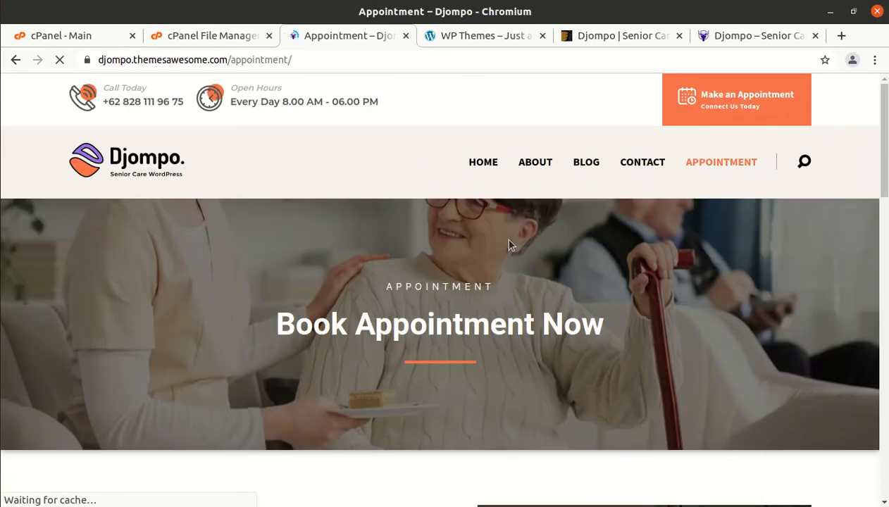
{"action": "scroll", "coordinate": [432, 299], "scroll_direction": "down", "scroll_amount": 8}
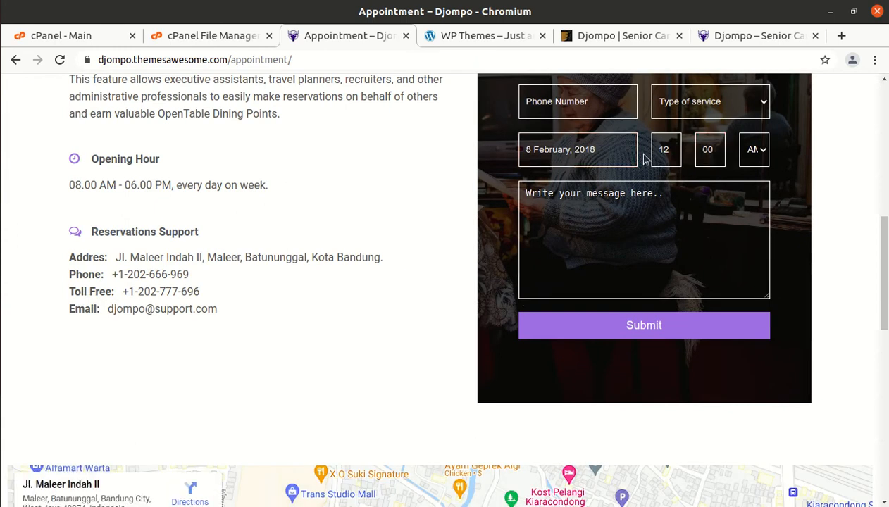
{"action": "left_click", "coordinate": [691, 119]}
{"action": "left_click", "coordinate": [676, 135]}
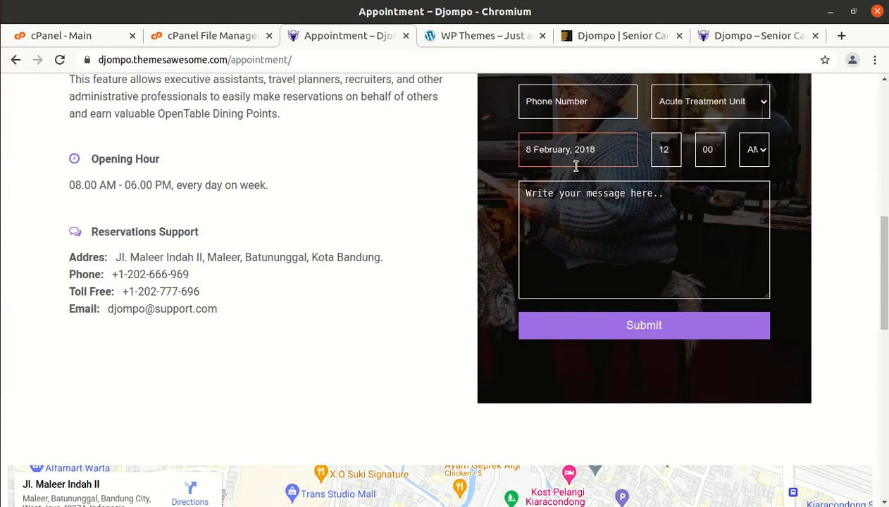
{"action": "left_click", "coordinate": [529, 259]}
{"action": "scroll", "coordinate": [529, 259], "scroll_direction": "up", "scroll_amount": 1}
{"action": "scroll", "coordinate": [422, 281], "scroll_direction": "up", "scroll_amount": 5}
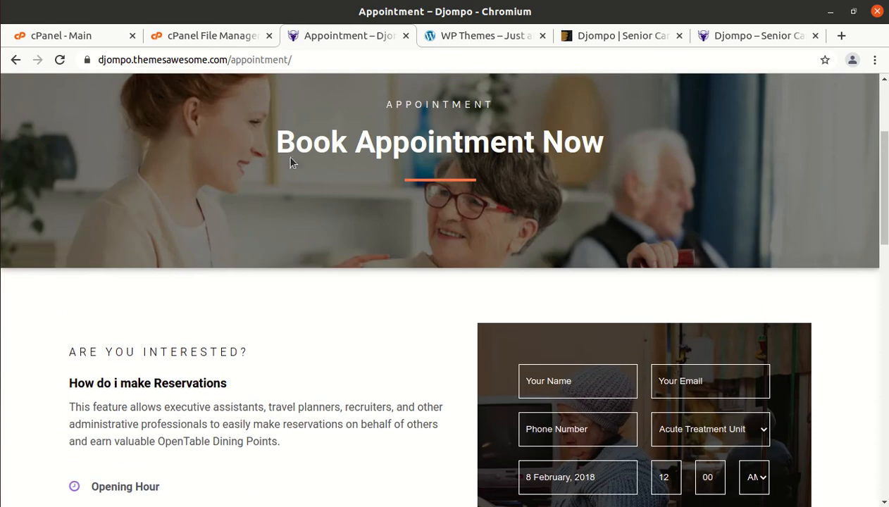
{"action": "scroll", "coordinate": [386, 225], "scroll_direction": "up", "scroll_amount": 3}
Leave the theme vendor's demo site and load the home page of o-era.co.
{"action": "left_click", "coordinate": [121, 169]}
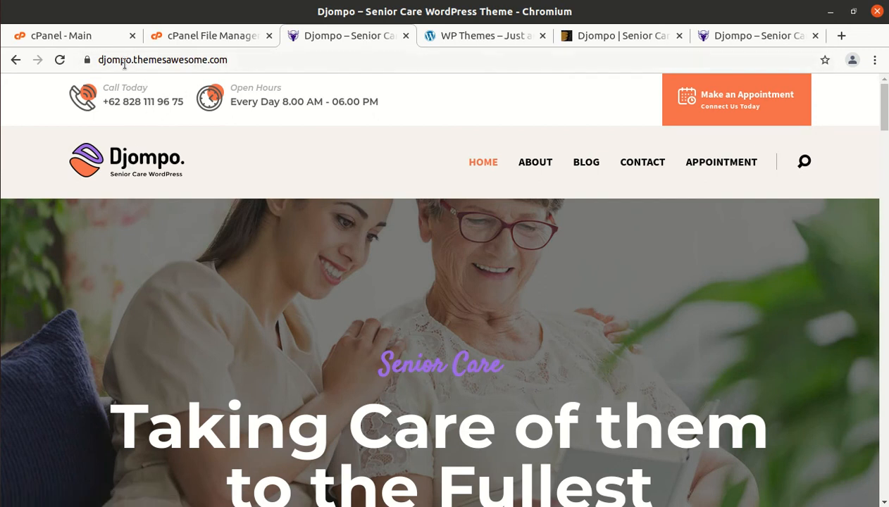
{"action": "left_click", "coordinate": [17, 61]}
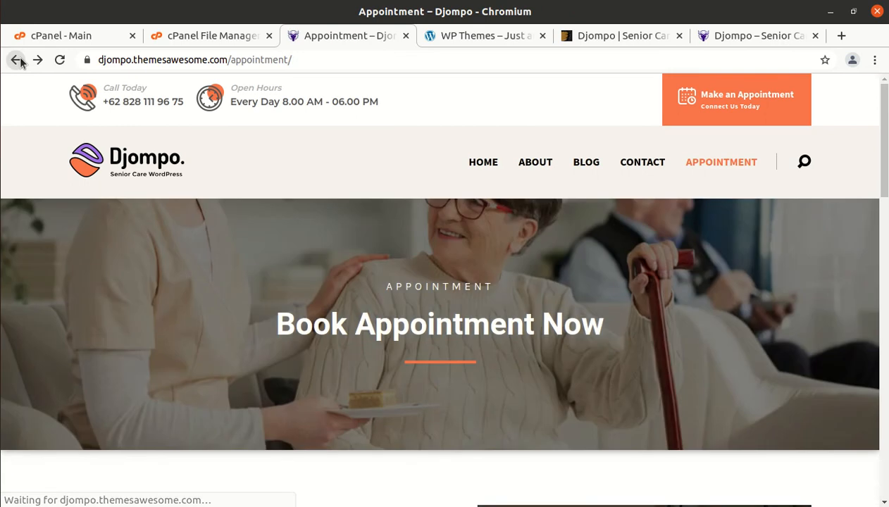
{"action": "left_click", "coordinate": [17, 61]}
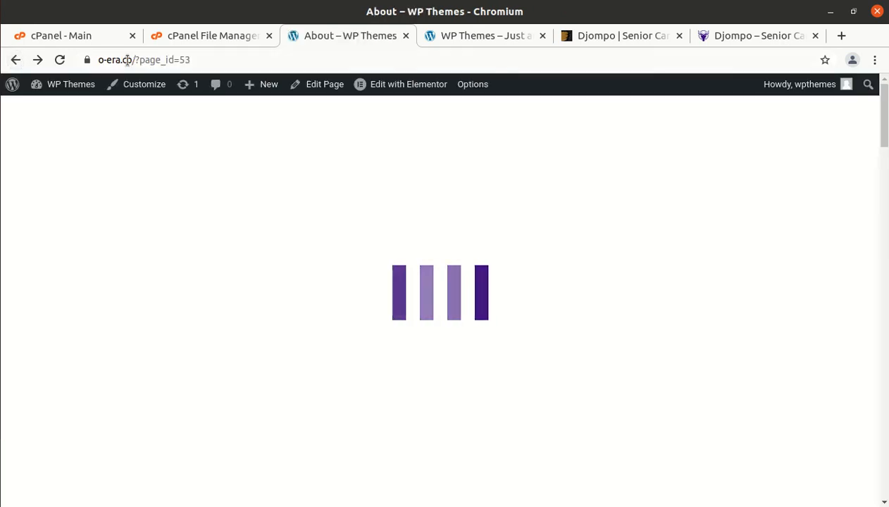
{"action": "left_click_drag", "start_coordinate": [131, 61], "coordinate": [232, 53]}
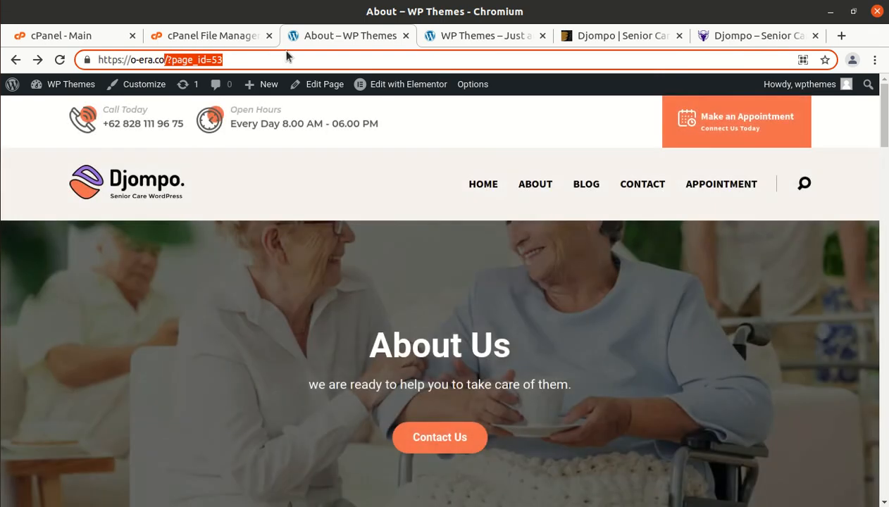
{"action": "key", "text": "BackSpace"}
{"action": "key", "text": "Return"}
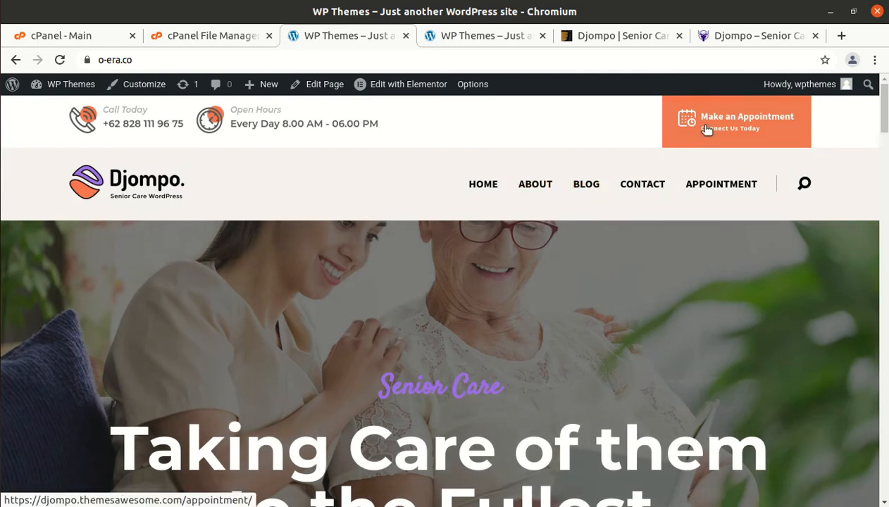
Open the site's own Appointment page and examine its reservation details and contact form.
{"action": "left_click", "coordinate": [583, 190]}
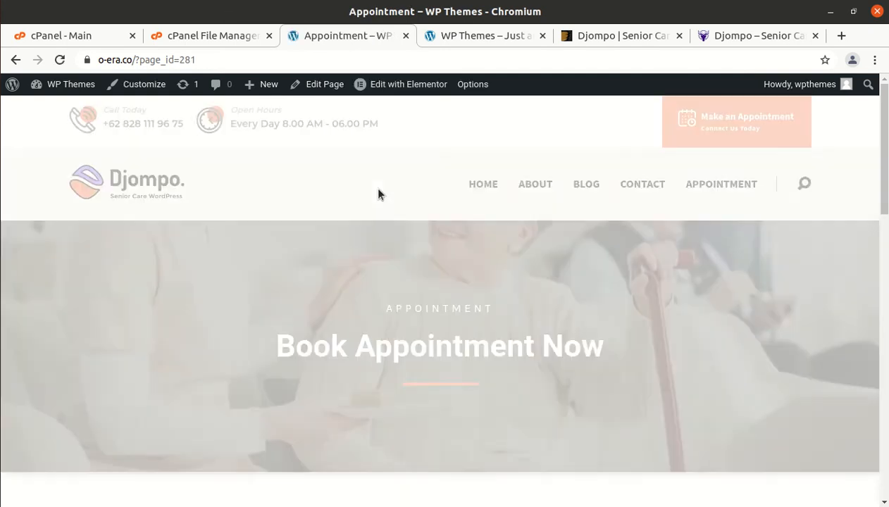
{"action": "scroll", "coordinate": [436, 208], "scroll_direction": "down", "scroll_amount": 6}
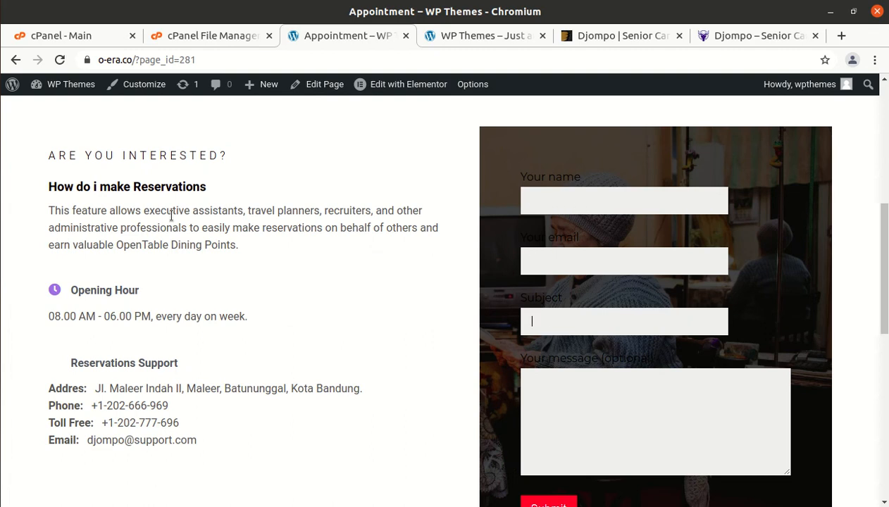
{"action": "scroll", "coordinate": [183, 232], "scroll_direction": "down", "scroll_amount": 10}
{"action": "scroll", "coordinate": [185, 232], "scroll_direction": "up", "scroll_amount": 10}
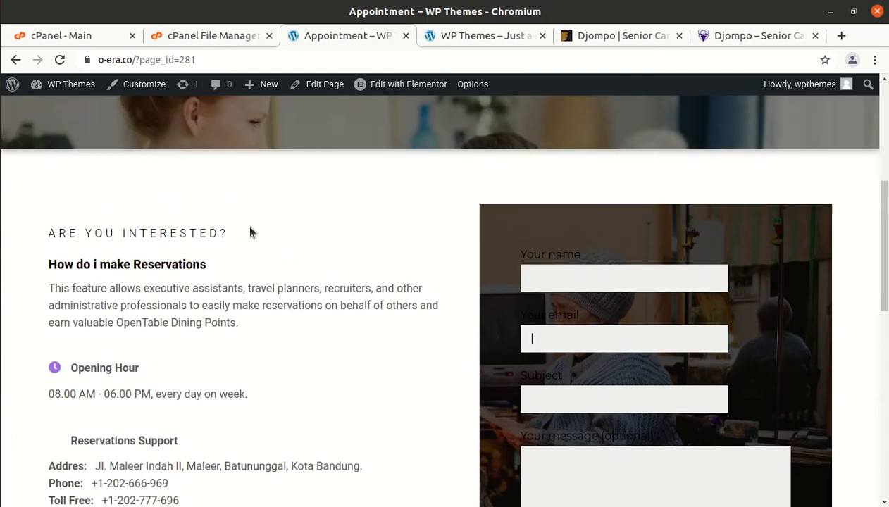
{"action": "scroll", "coordinate": [251, 229], "scroll_direction": "up", "scroll_amount": 5}
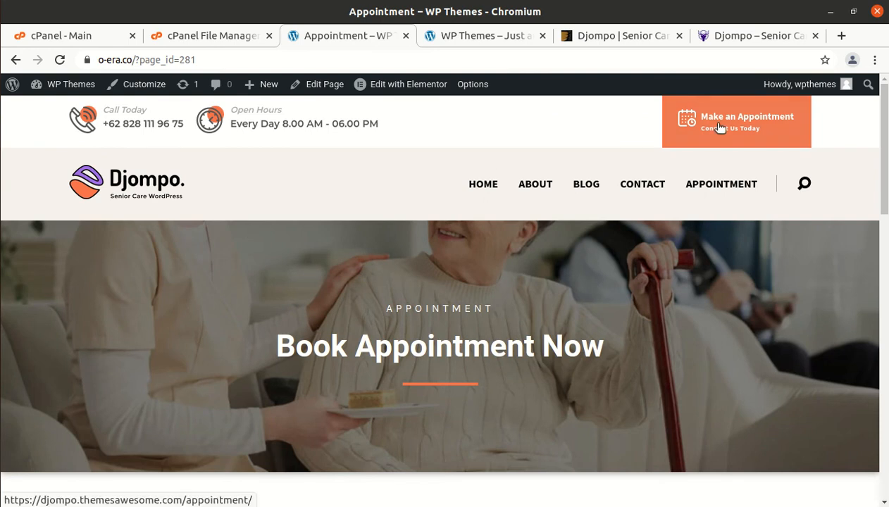
Return to the WordPress dashboard and open the Header Builder section of the theme options.
{"action": "left_click", "coordinate": [185, 36]}
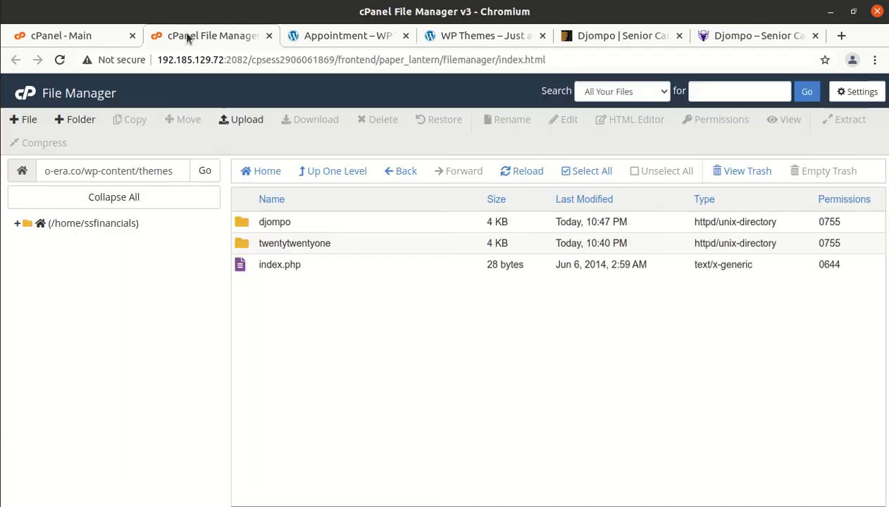
{"action": "left_click", "coordinate": [350, 35]}
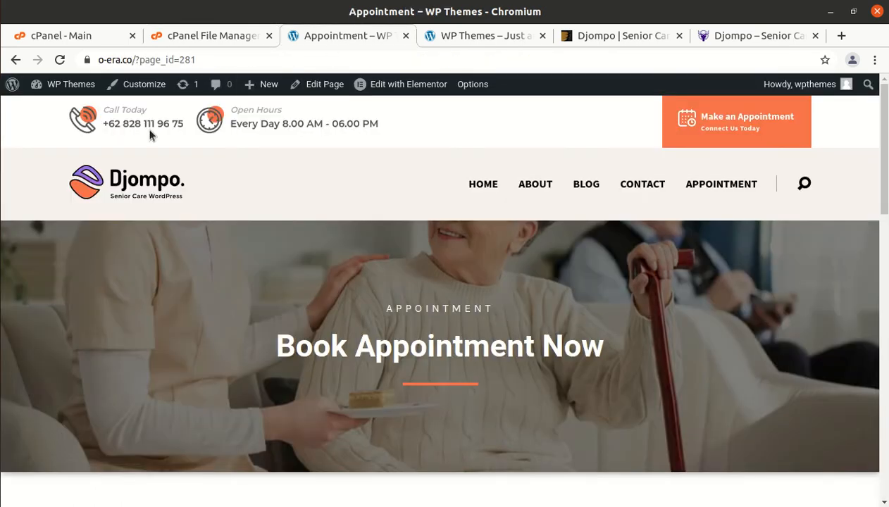
{"action": "mouse_move", "coordinate": [74, 85]}
{"action": "left_click", "coordinate": [50, 109]}
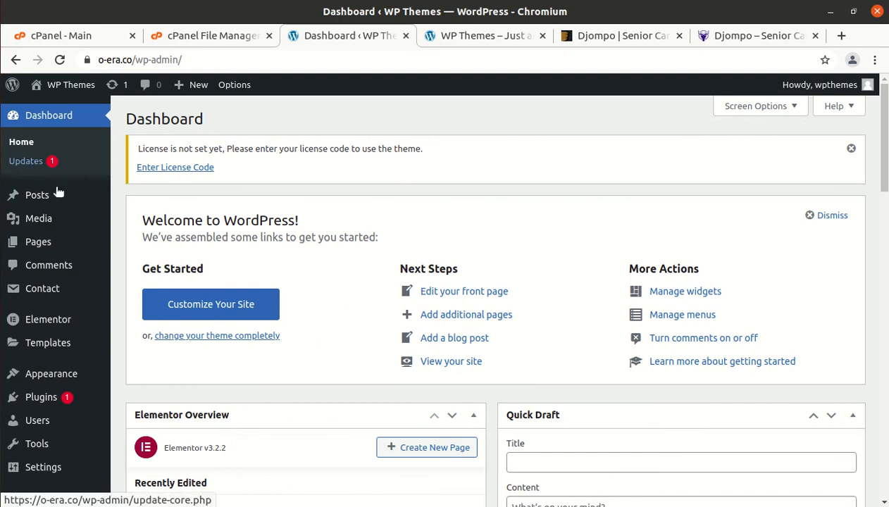
{"action": "scroll", "coordinate": [73, 268], "scroll_direction": "down", "scroll_amount": 1}
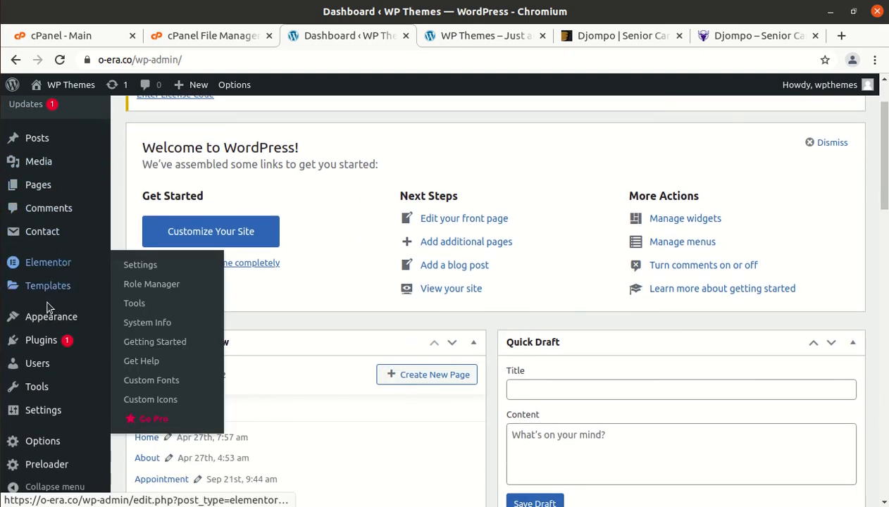
{"action": "mouse_move", "coordinate": [51, 318]}
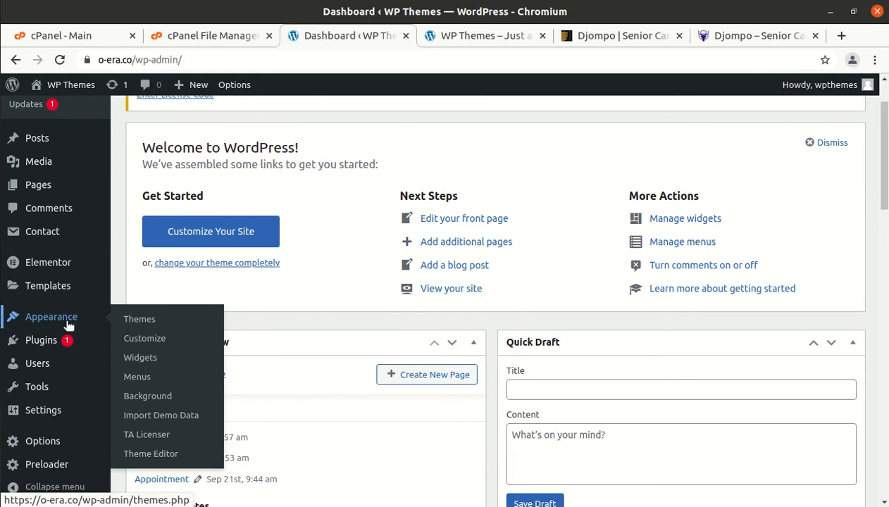
{"action": "mouse_move", "coordinate": [83, 331]}
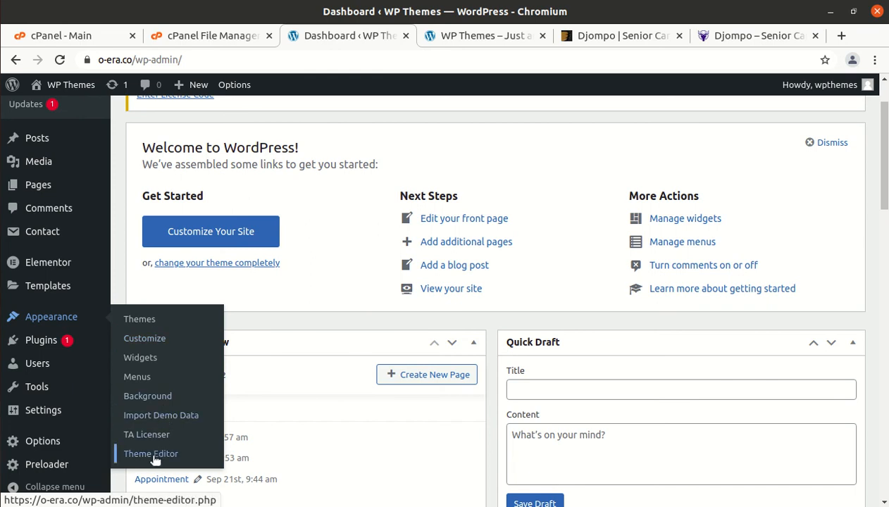
{"action": "scroll", "coordinate": [63, 380], "scroll_direction": "down", "scroll_amount": 3}
{"action": "mouse_move", "coordinate": [33, 438]}
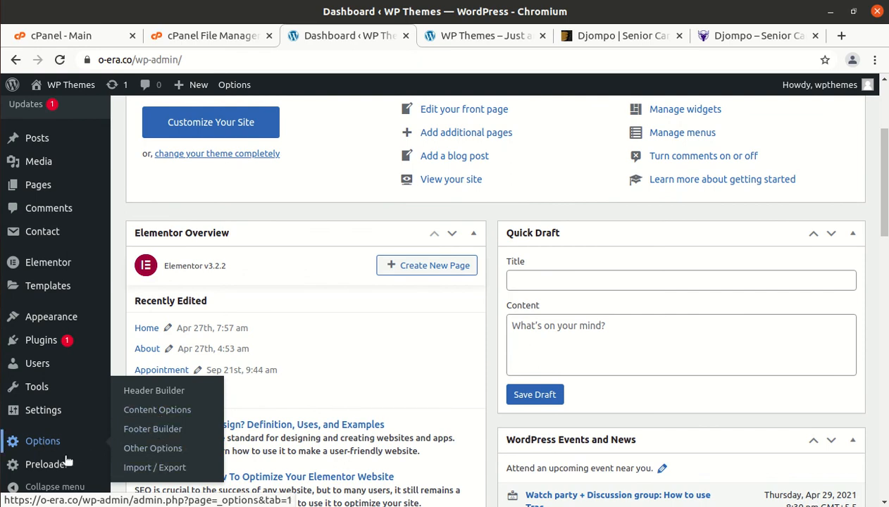
{"action": "scroll", "coordinate": [66, 451], "scroll_direction": "down", "scroll_amount": 3}
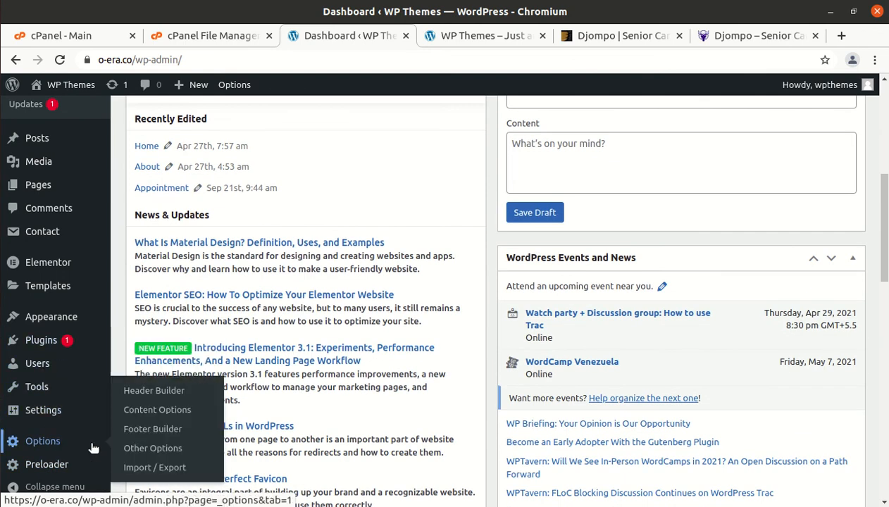
{"action": "left_click", "coordinate": [154, 391]}
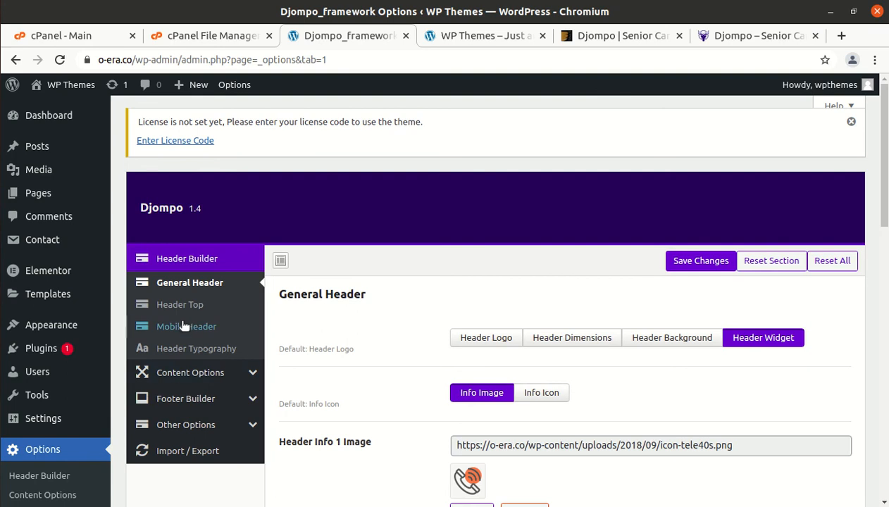
Review the General Header widget settings, including the Header Top Button Link used for appointments.
{"action": "scroll", "coordinate": [377, 323], "scroll_direction": "down", "scroll_amount": 4}
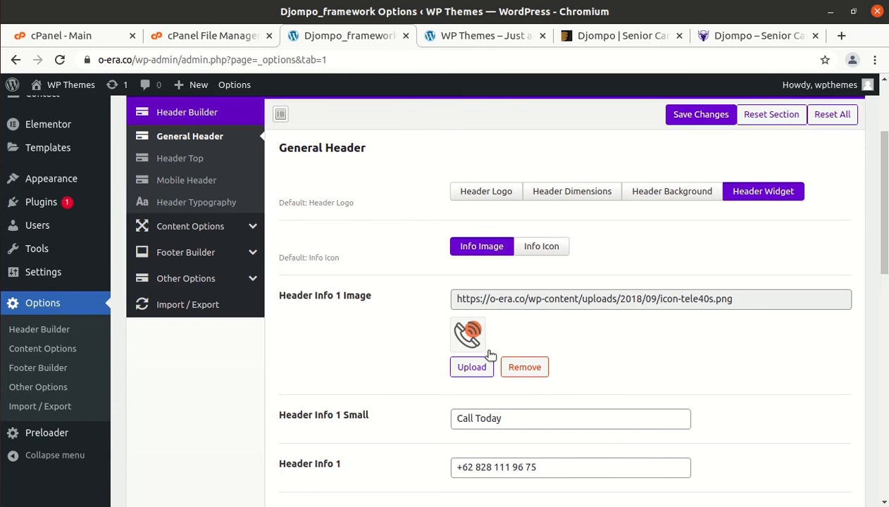
{"action": "scroll", "coordinate": [489, 355], "scroll_direction": "down", "scroll_amount": 10}
{"action": "scroll", "coordinate": [489, 356], "scroll_direction": "down", "scroll_amount": 8}
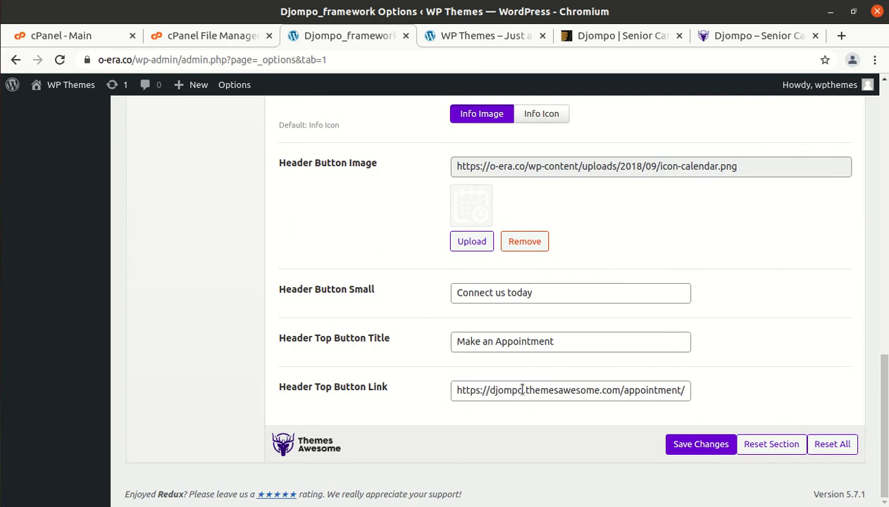
{"action": "left_click_drag", "start_coordinate": [499, 390], "coordinate": [707, 399]}
{"action": "left_click", "coordinate": [740, 339]}
{"action": "scroll", "coordinate": [739, 340], "scroll_direction": "up", "scroll_amount": 7}
{"action": "scroll", "coordinate": [636, 356], "scroll_direction": "up", "scroll_amount": 5}
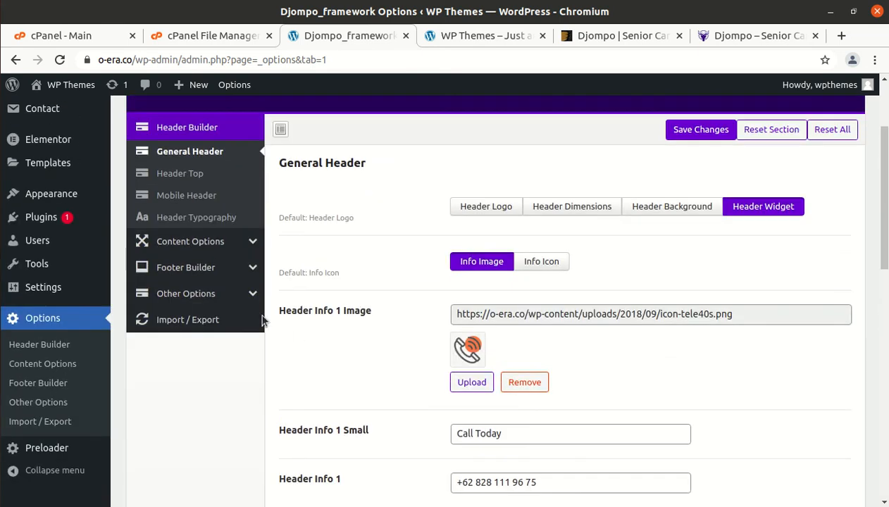
Review the Header Top, General Header, Mobile Header and Header Typography sections of the theme options.
{"action": "left_click", "coordinate": [180, 176]}
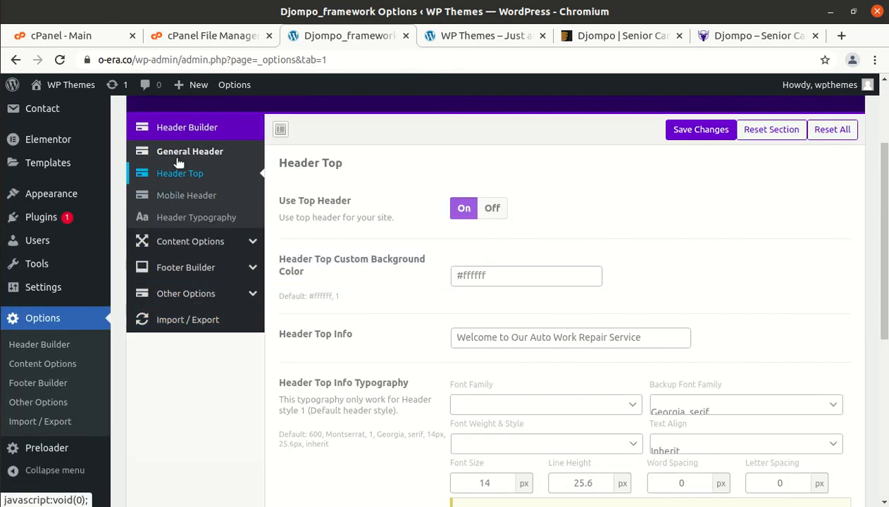
{"action": "left_click", "coordinate": [177, 156]}
{"action": "left_click", "coordinate": [181, 200]}
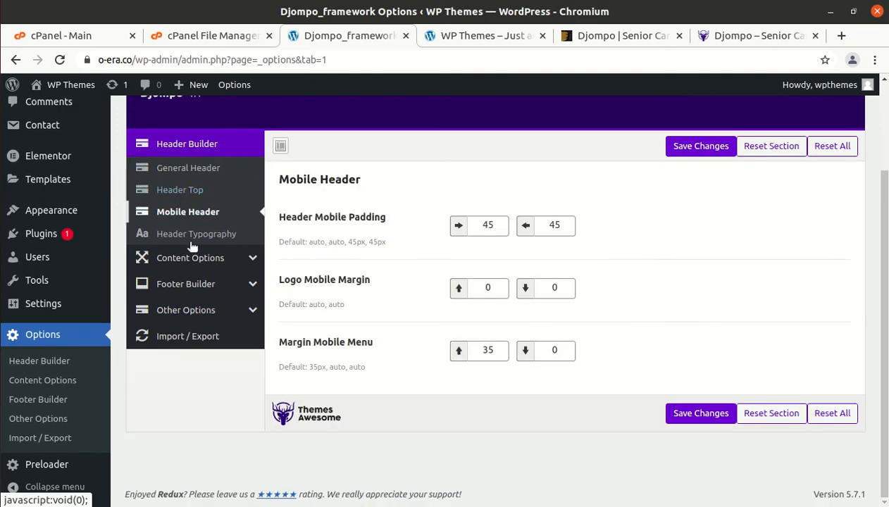
{"action": "left_click", "coordinate": [190, 236]}
Review the Content Options sections, from typography, blog and archive through single post, single service and 404 settings.
{"action": "left_click", "coordinate": [190, 259]}
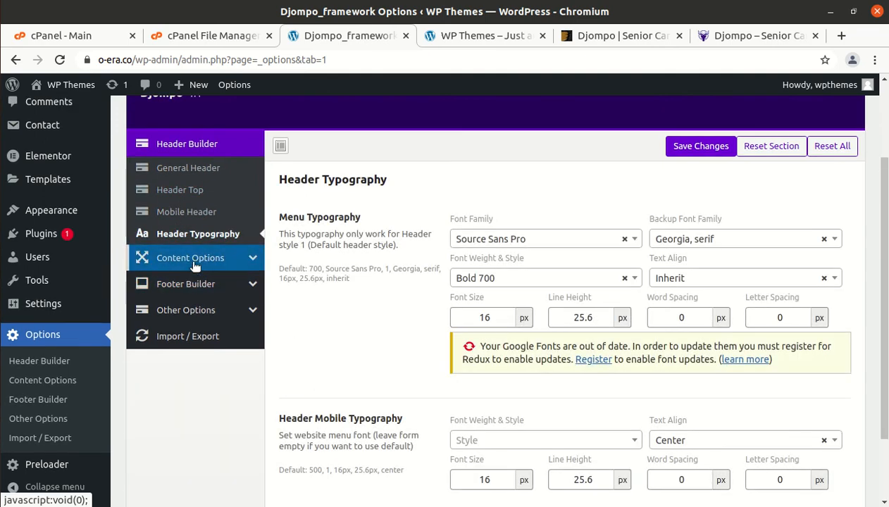
{"action": "left_click", "coordinate": [197, 194]}
{"action": "left_click", "coordinate": [184, 218]}
{"action": "left_click", "coordinate": [188, 242]}
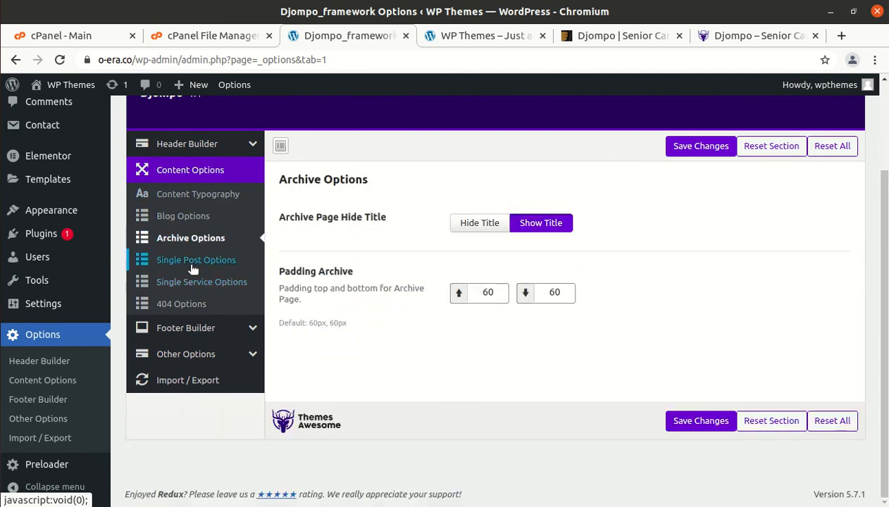
{"action": "left_click", "coordinate": [192, 262]}
{"action": "left_click", "coordinate": [197, 287]}
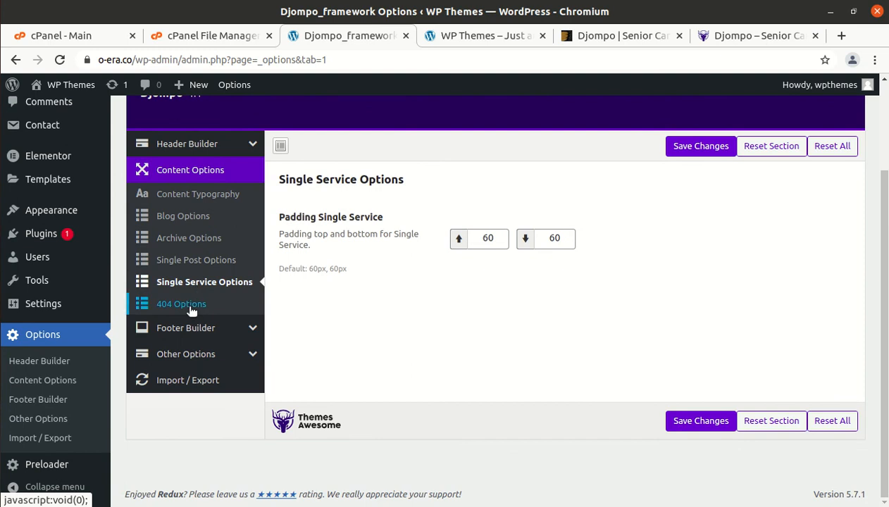
{"action": "left_click", "coordinate": [192, 307]}
Review the General Footer settings and the Social Profile links under Other Options.
{"action": "left_click", "coordinate": [192, 325]}
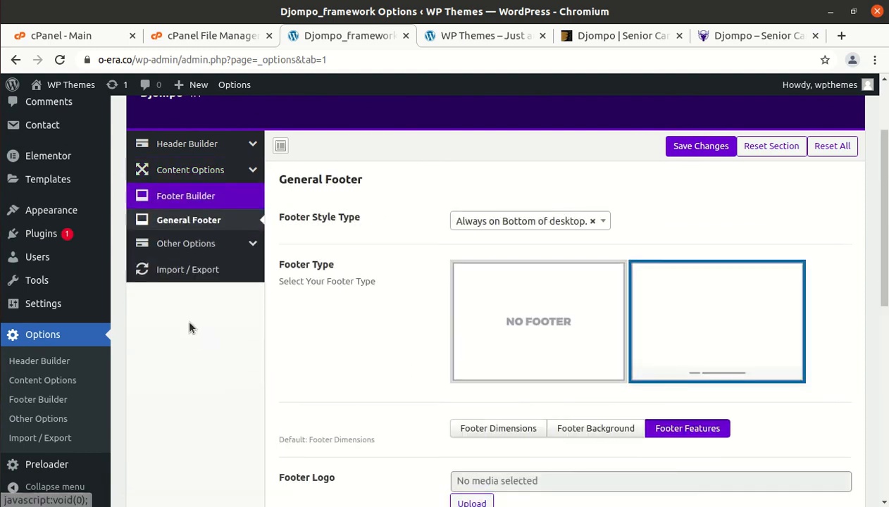
{"action": "left_click", "coordinate": [189, 244]}
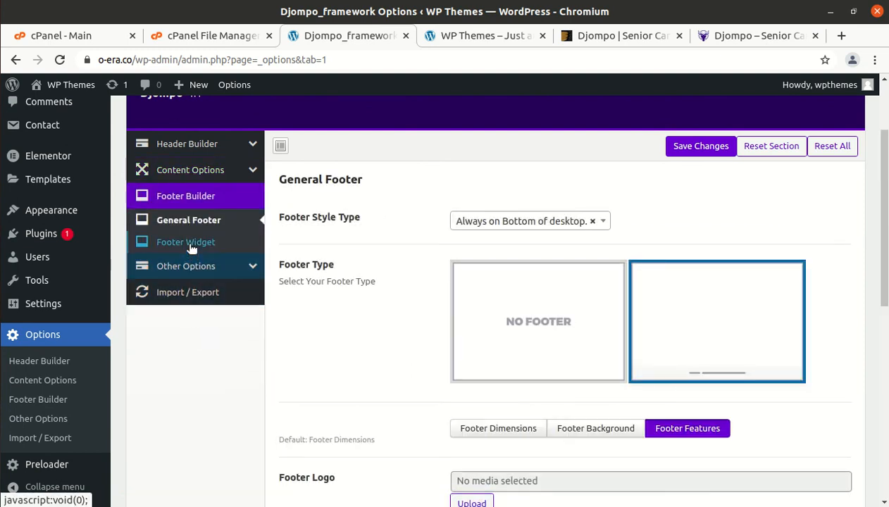
{"action": "left_click", "coordinate": [200, 271]}
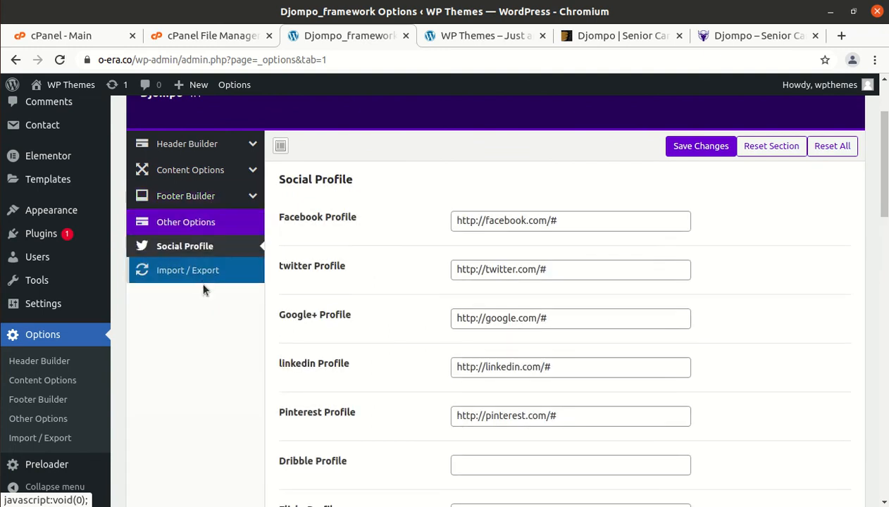
{"action": "scroll", "coordinate": [200, 410], "scroll_direction": "up", "scroll_amount": 3}
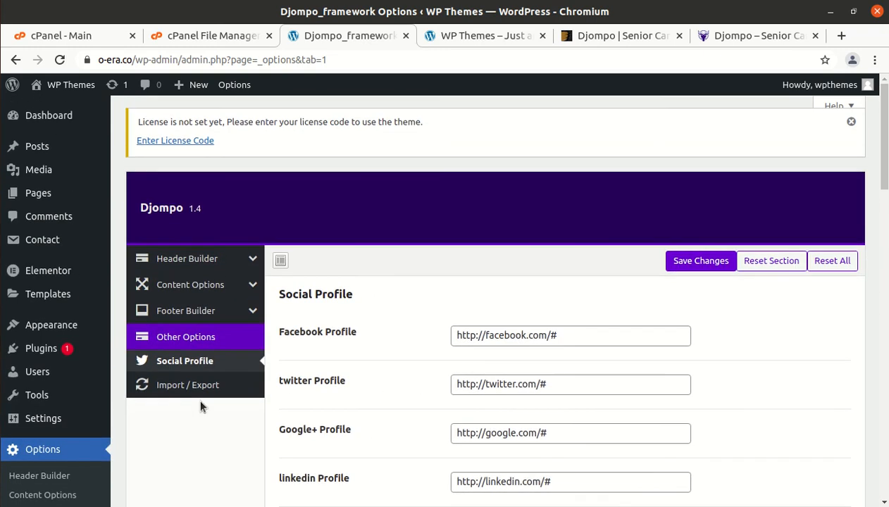
Return to the WordPress dashboard, load the site's home page in a new tab and open it for editing with Elementor.
{"action": "left_click", "coordinate": [35, 117]}
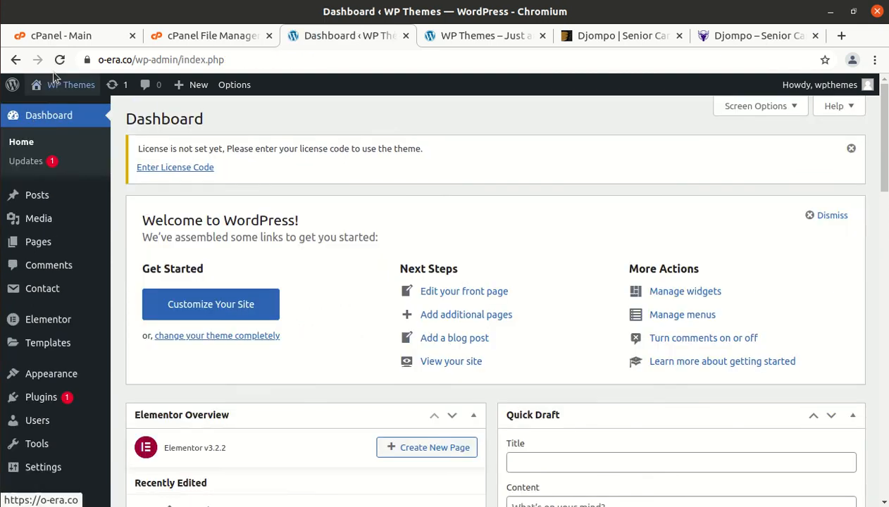
{"action": "mouse_move", "coordinate": [66, 84]}
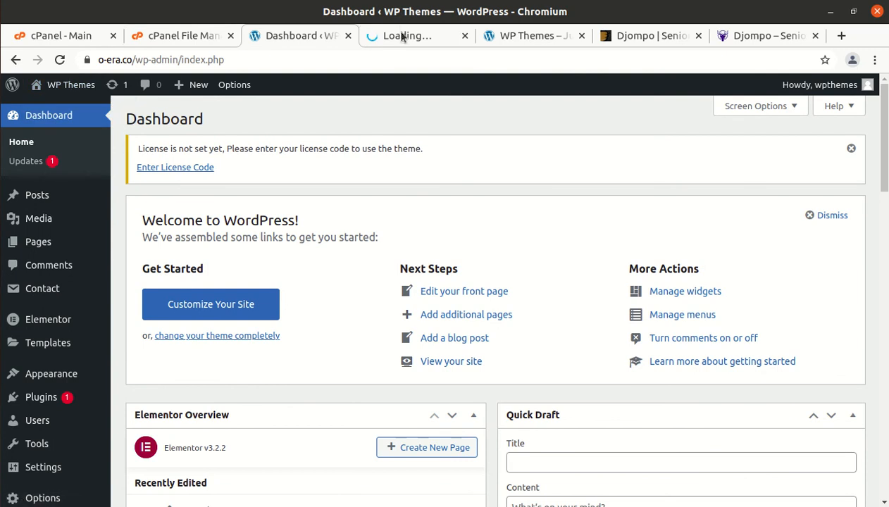
{"action": "left_click", "coordinate": [395, 40]}
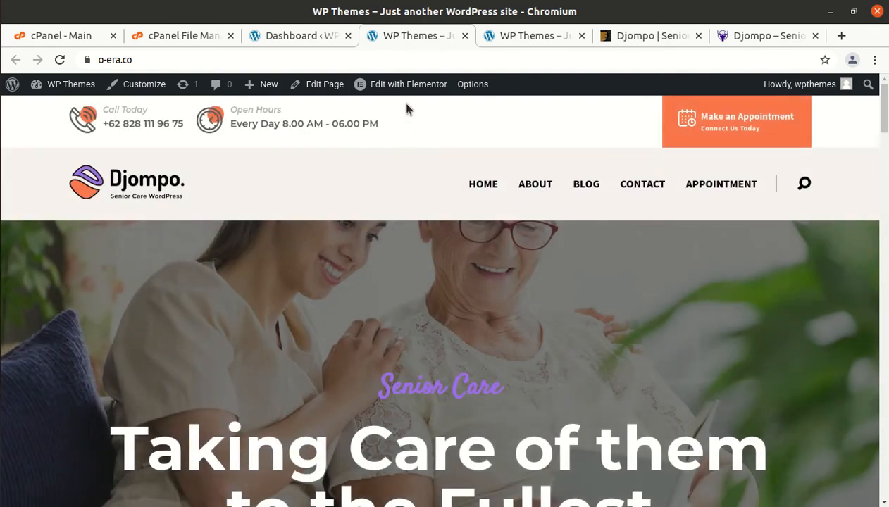
{"action": "left_click", "coordinate": [393, 90]}
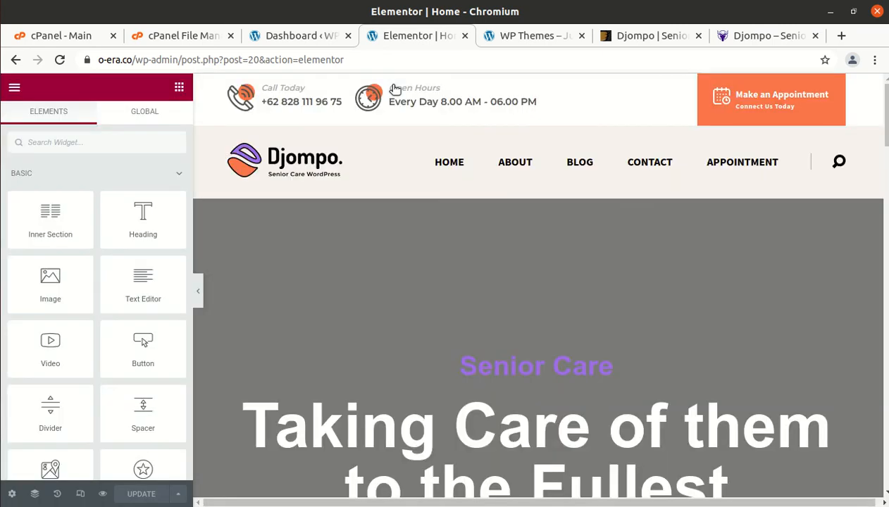
Inspect the editable settings of the hero section's main heading and the paragraph beside its Contact Us button.
{"action": "scroll", "coordinate": [408, 277], "scroll_direction": "down", "scroll_amount": 1}
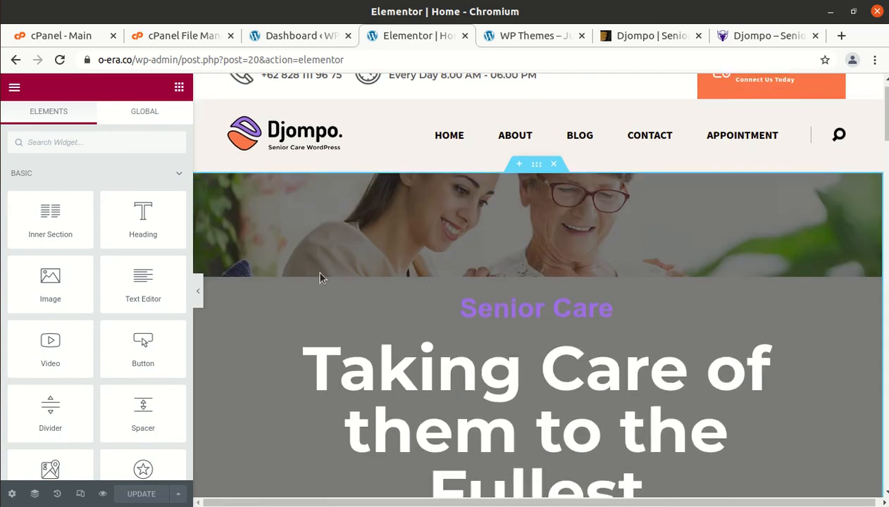
{"action": "scroll", "coordinate": [364, 278], "scroll_direction": "down", "scroll_amount": 1}
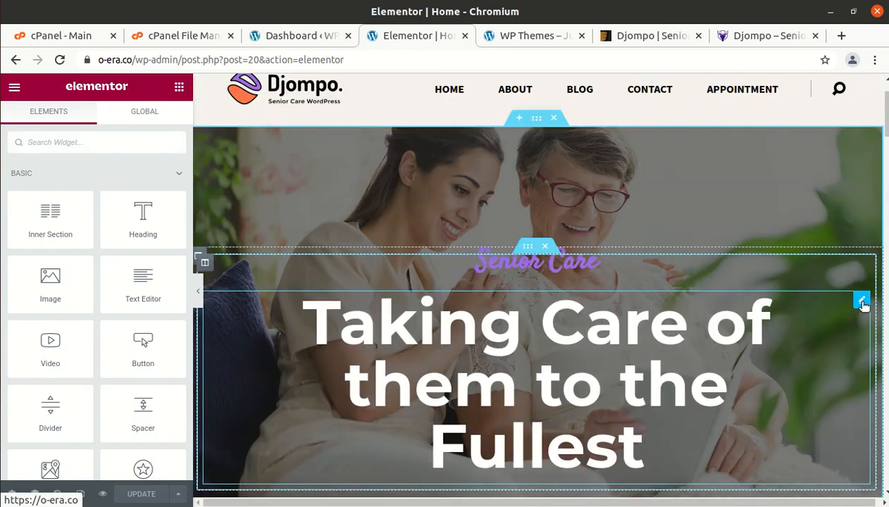
{"action": "left_click", "coordinate": [861, 302]}
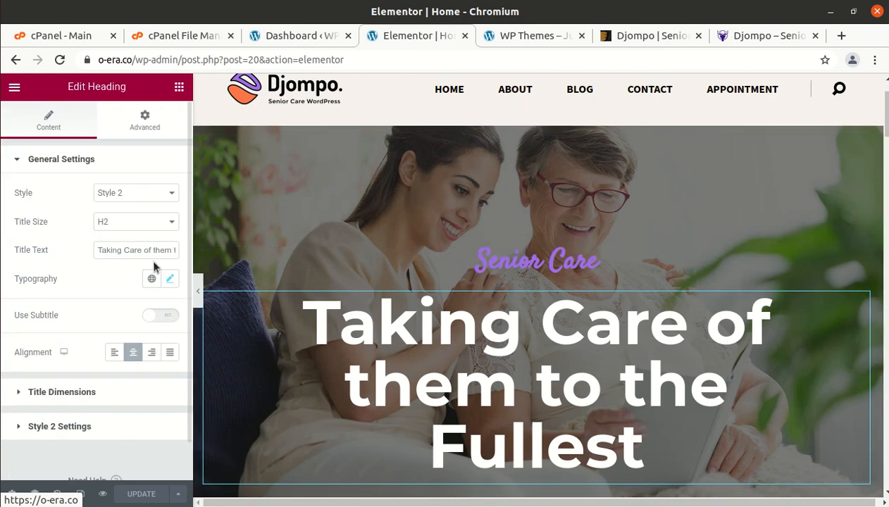
{"action": "left_click_drag", "start_coordinate": [138, 250], "coordinate": [96, 250]}
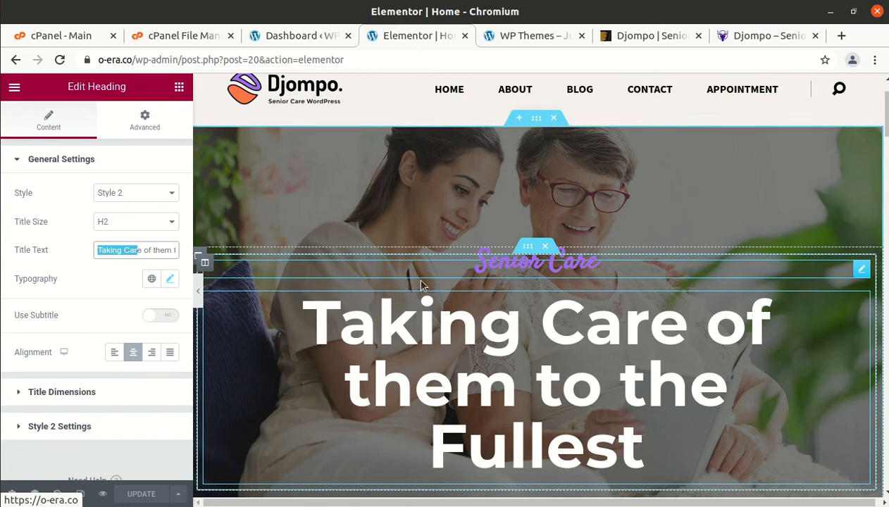
{"action": "scroll", "coordinate": [422, 285], "scroll_direction": "down", "scroll_amount": 4}
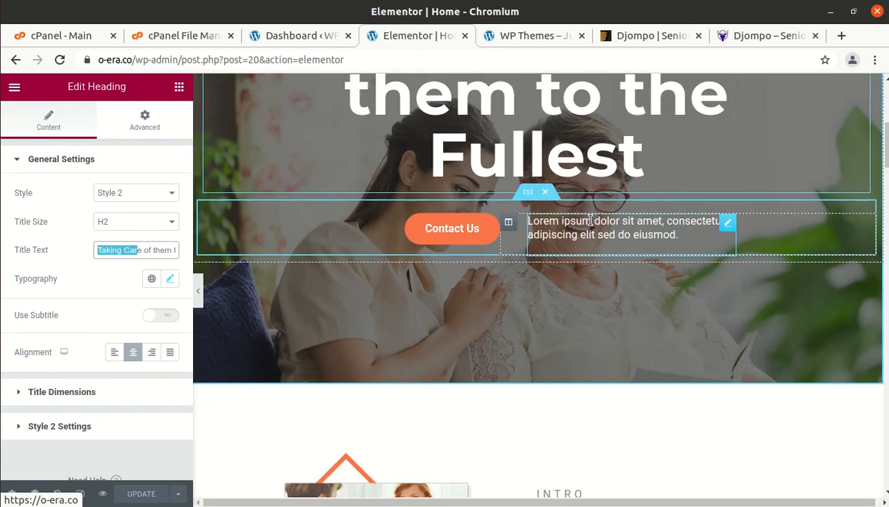
{"action": "left_click", "coordinate": [590, 221]}
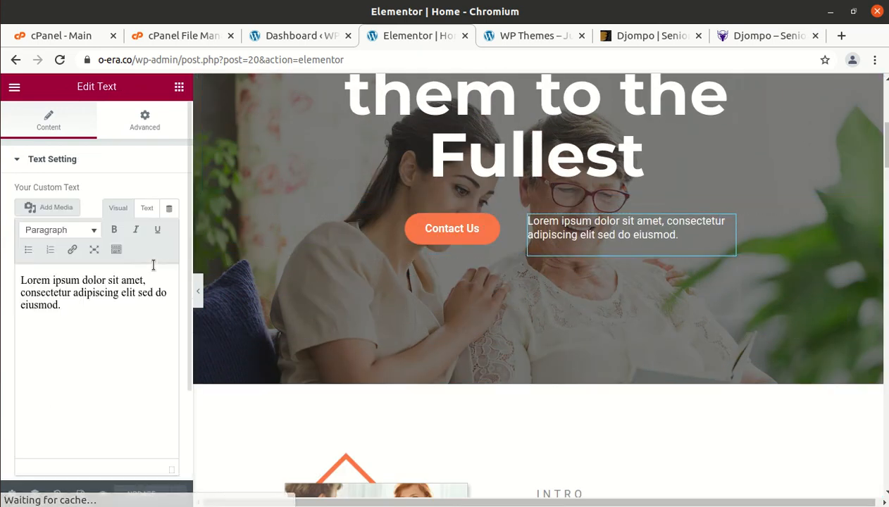
Inspect the editable settings of the Intro section's heading and its body paragraph.
{"action": "scroll", "coordinate": [436, 296], "scroll_direction": "down", "scroll_amount": 3}
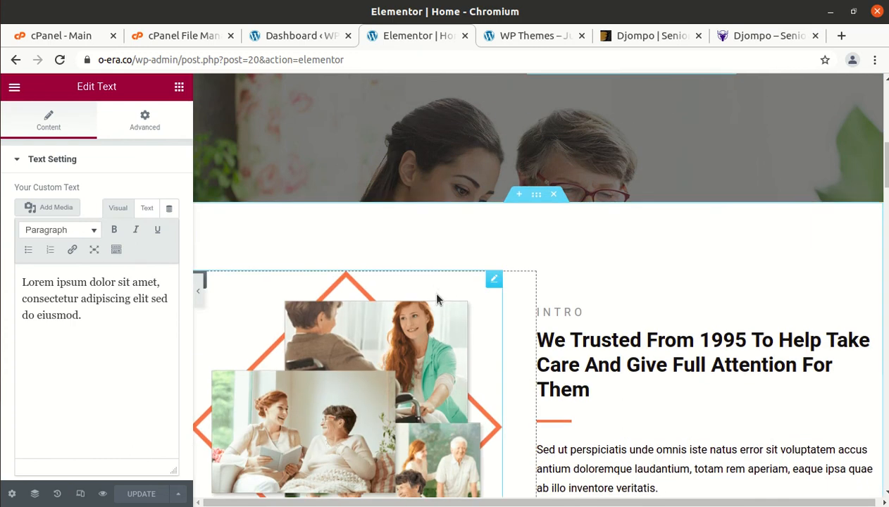
{"action": "left_click", "coordinate": [634, 371]}
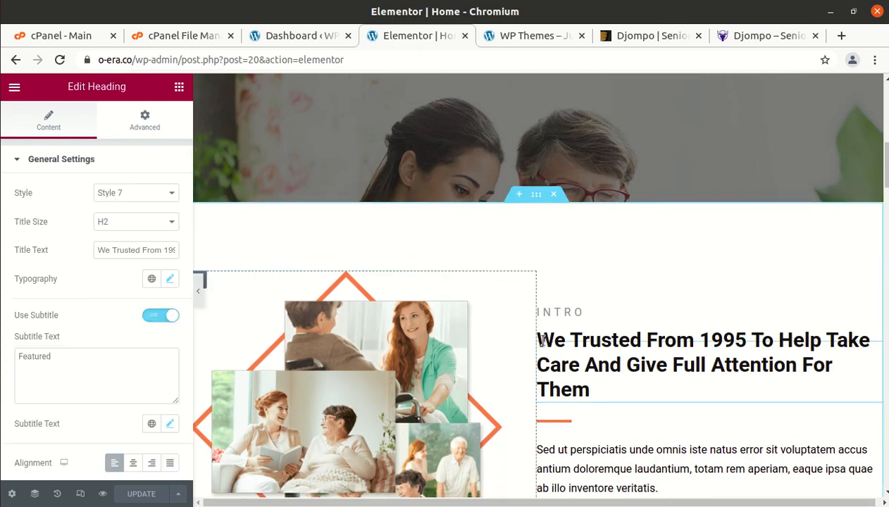
{"action": "scroll", "coordinate": [511, 333], "scroll_direction": "down", "scroll_amount": 2}
{"action": "left_click", "coordinate": [610, 338]}
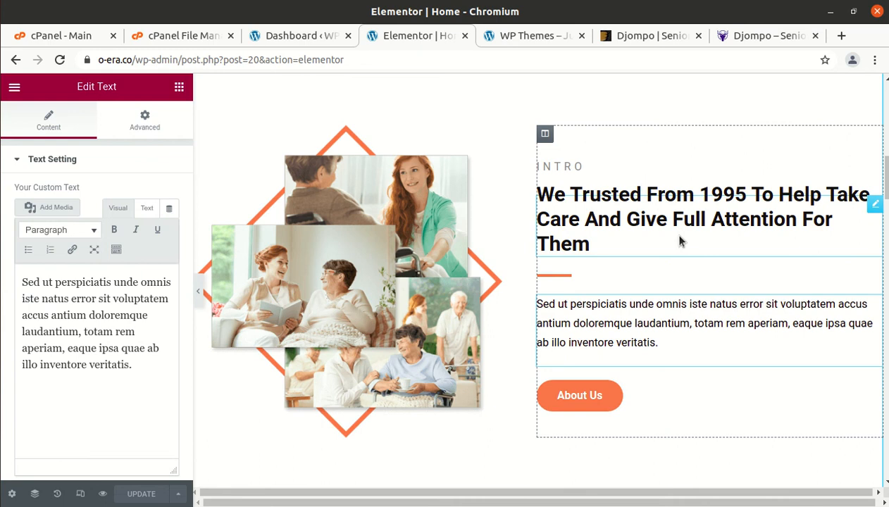
Inspect the image box settings of the Our Services items, including Long Term Care, Companionship, Medical Care and Physical Exercise.
{"action": "scroll", "coordinate": [487, 292], "scroll_direction": "down", "scroll_amount": 4}
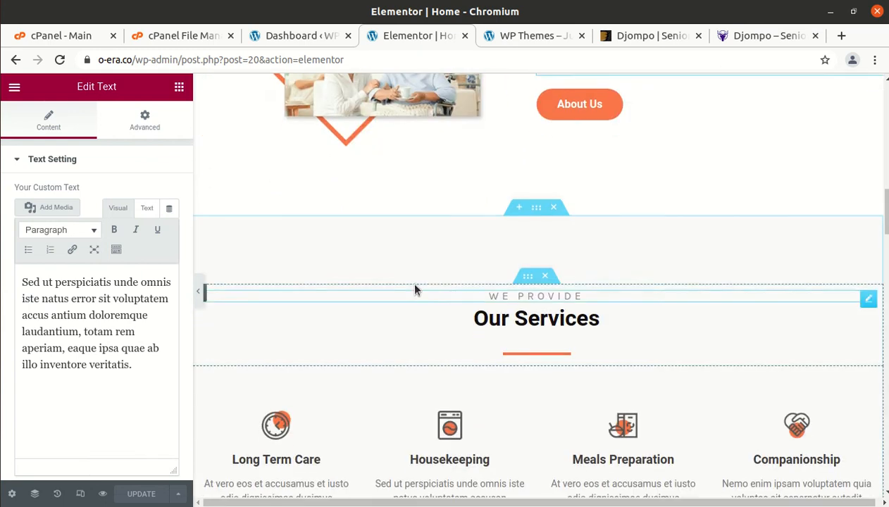
{"action": "scroll", "coordinate": [318, 282], "scroll_direction": "down", "scroll_amount": 3}
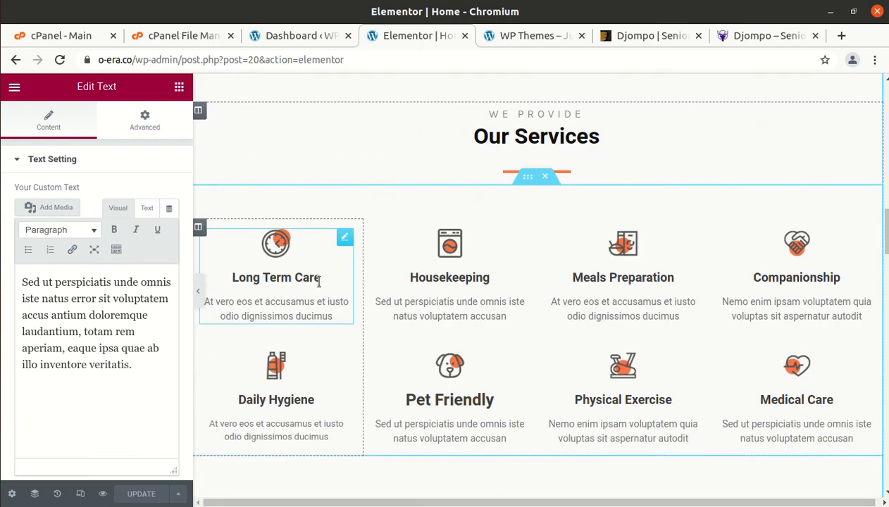
{"action": "scroll", "coordinate": [319, 282], "scroll_direction": "down", "scroll_amount": 2}
{"action": "left_click", "coordinate": [284, 157]}
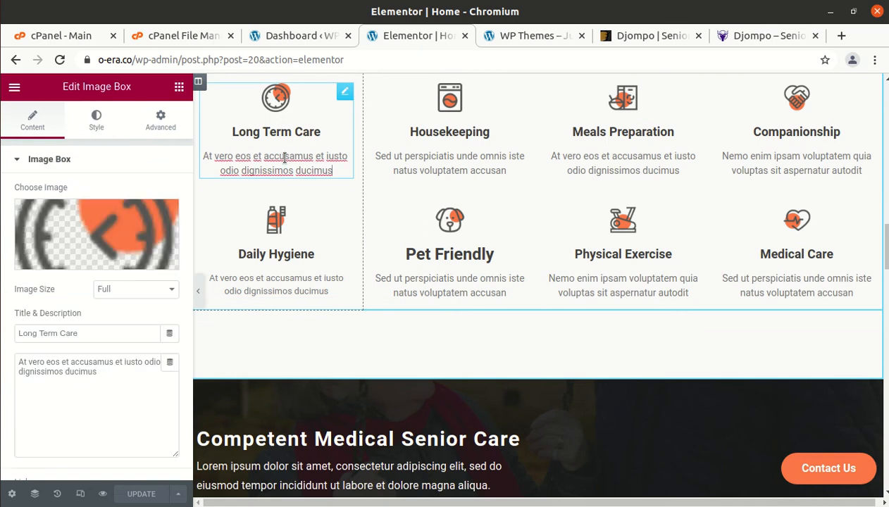
{"action": "left_click", "coordinate": [458, 155]}
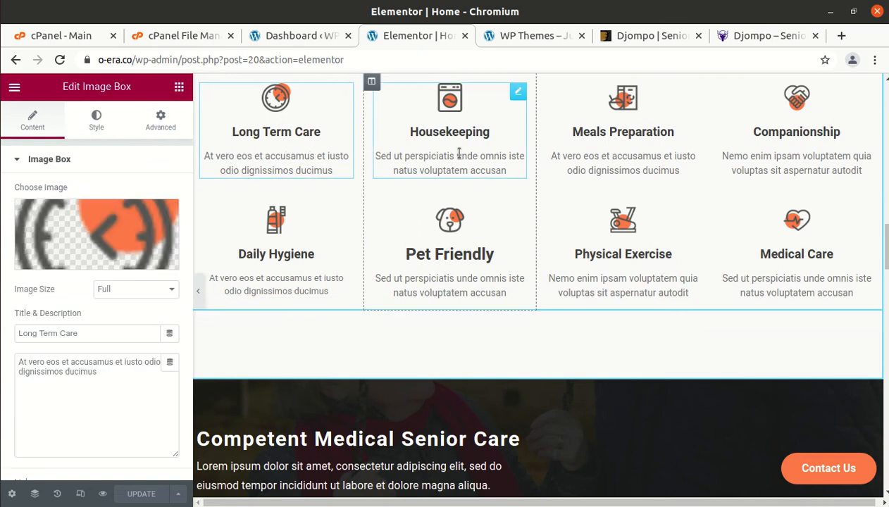
{"action": "left_click", "coordinate": [593, 152]}
{"action": "left_click", "coordinate": [752, 156]}
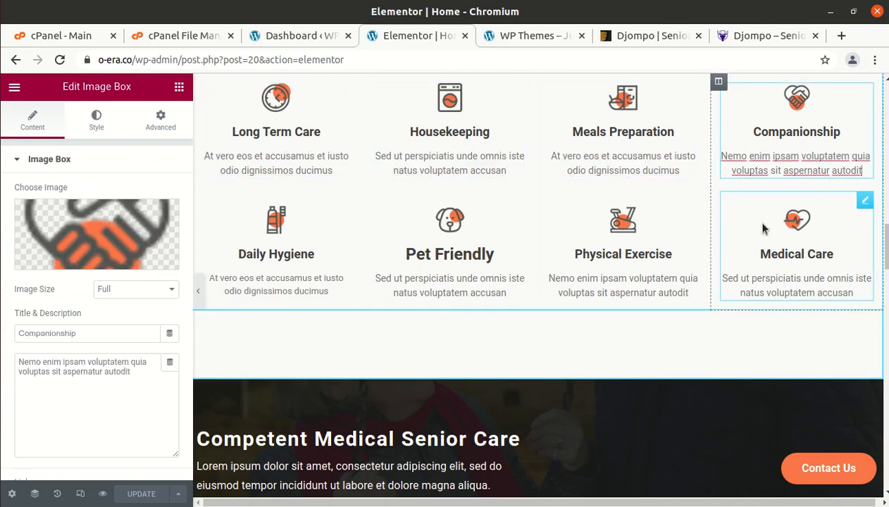
{"action": "left_click", "coordinate": [757, 251]}
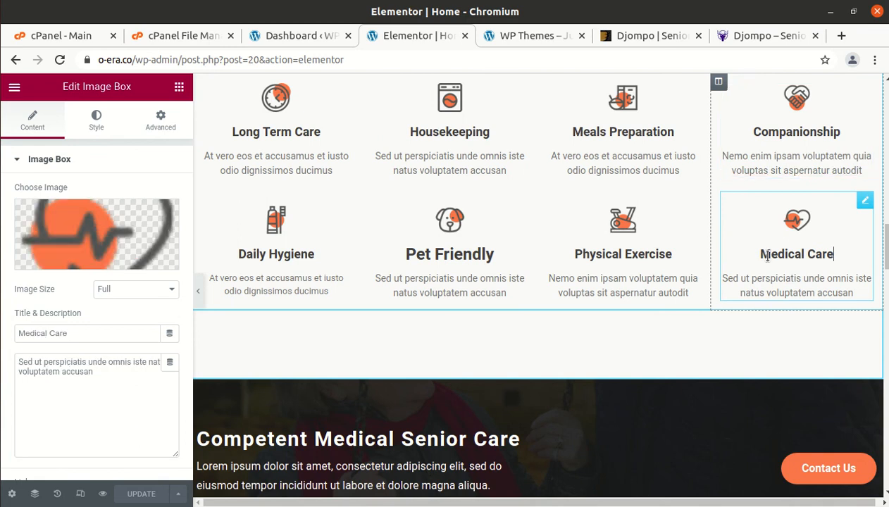
{"action": "left_click", "coordinate": [658, 257]}
Look over the Competent Medical Senior Care banner and the sections below it, and go back to the page header.
{"action": "scroll", "coordinate": [398, 279], "scroll_direction": "down", "scroll_amount": 5}
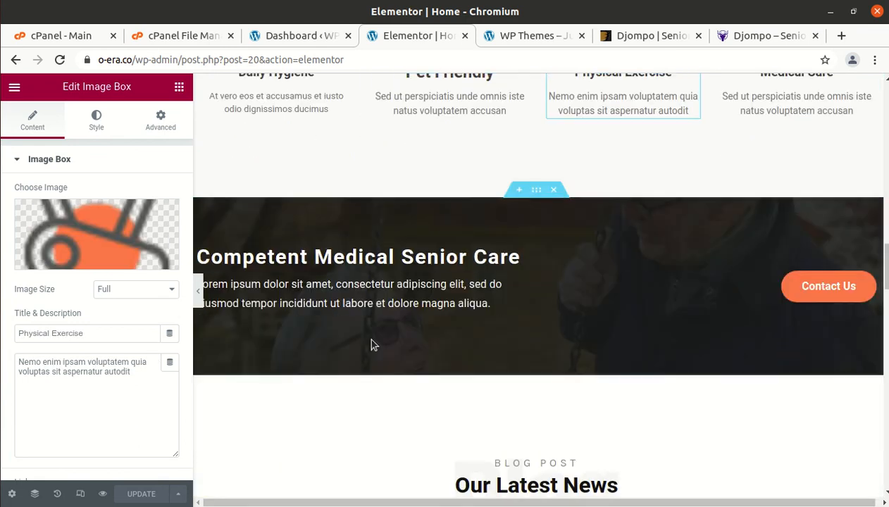
{"action": "scroll", "coordinate": [472, 321], "scroll_direction": "down", "scroll_amount": 5}
{"action": "scroll", "coordinate": [472, 315], "scroll_direction": "up", "scroll_amount": 7}
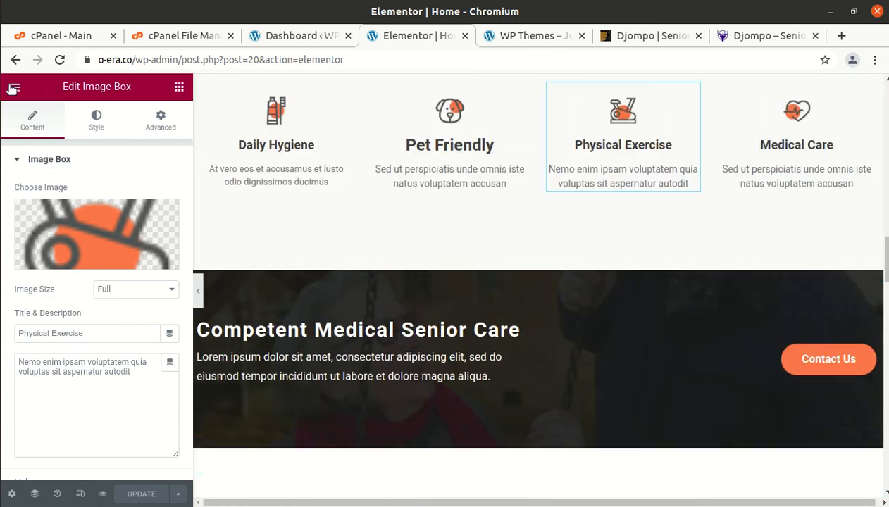
{"action": "scroll", "coordinate": [422, 201], "scroll_direction": "up", "scroll_amount": 8}
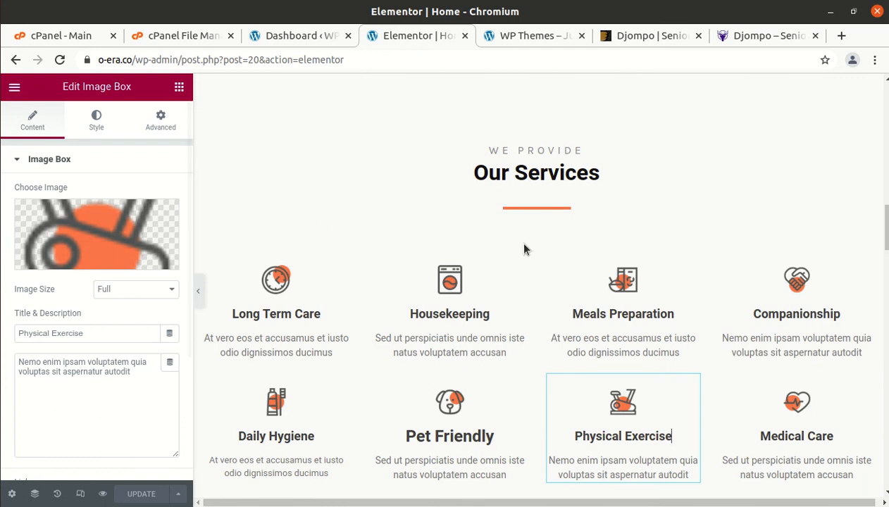
{"action": "scroll", "coordinate": [227, 145], "scroll_direction": "up", "scroll_amount": 8}
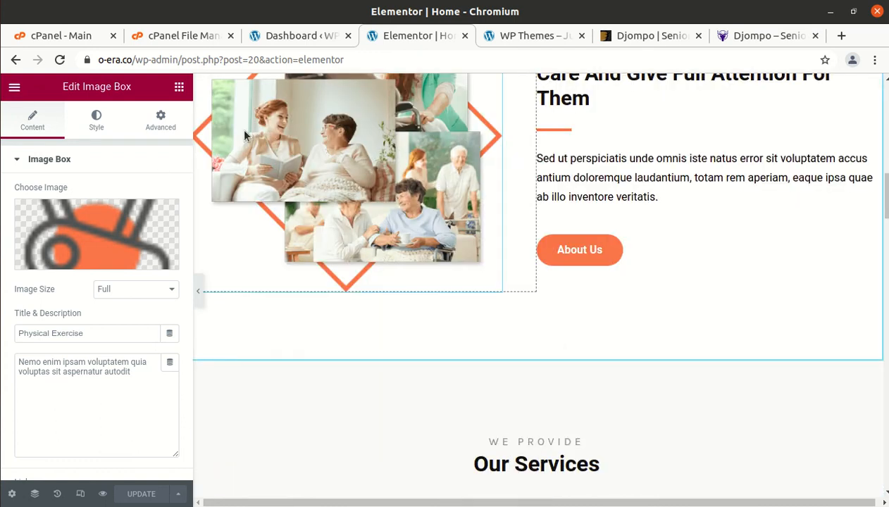
{"action": "scroll", "coordinate": [245, 135], "scroll_direction": "up", "scroll_amount": 9}
{"action": "scroll", "coordinate": [243, 132], "scroll_direction": "up", "scroll_amount": 8}
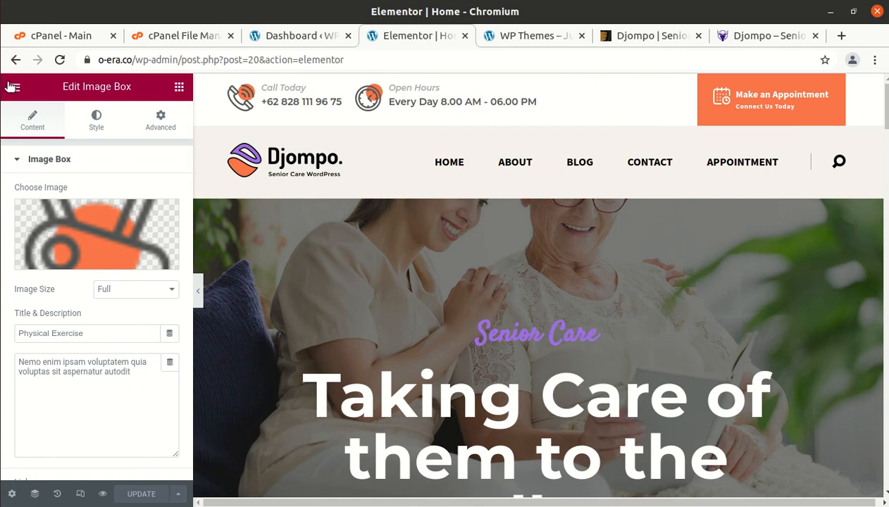
Leave the Elementor editor for the live home page and examine its hero section.
{"action": "left_click", "coordinate": [12, 86]}
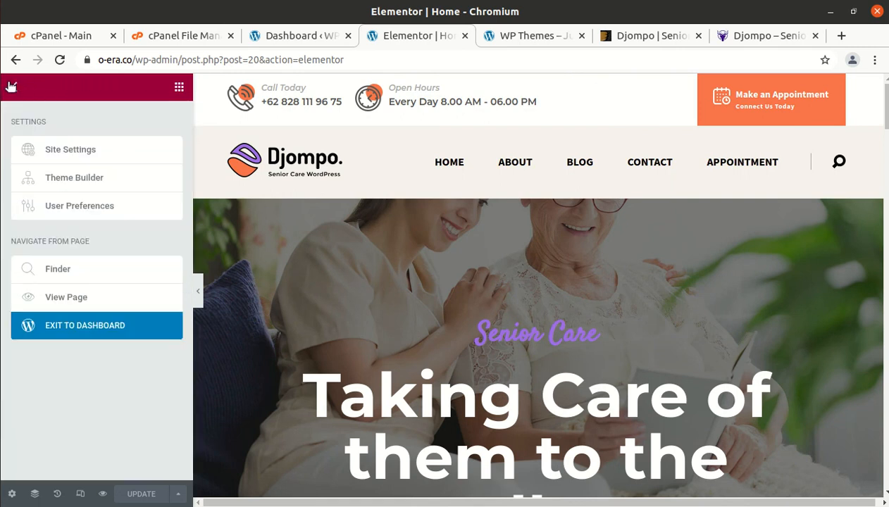
{"action": "left_click", "coordinate": [71, 297]}
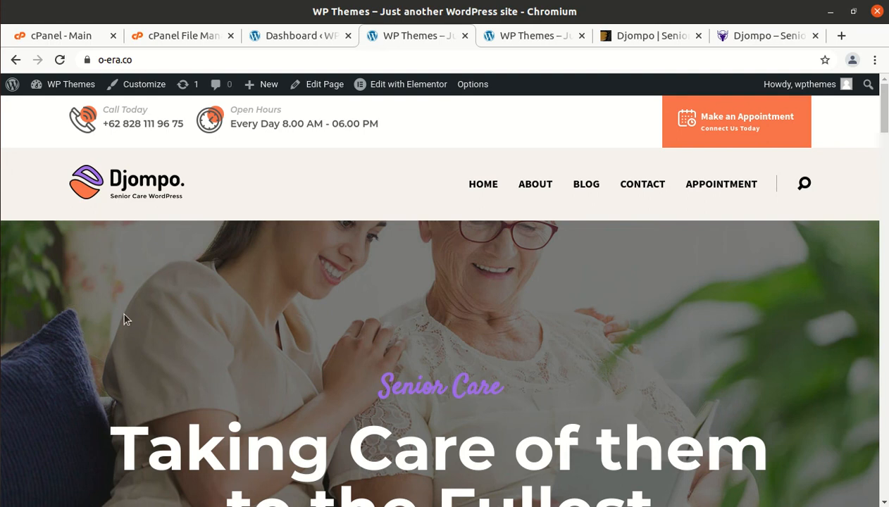
{"action": "scroll", "coordinate": [505, 310], "scroll_direction": "down", "scroll_amount": 2}
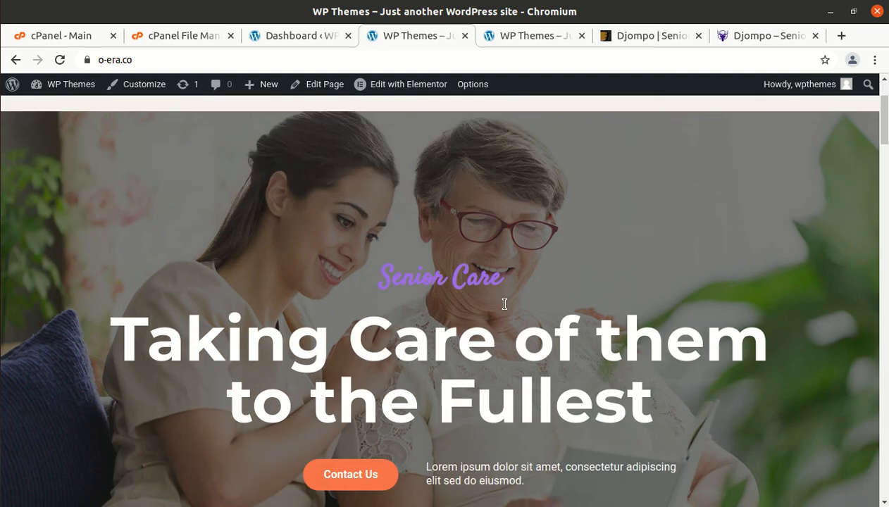
{"action": "scroll", "coordinate": [504, 303], "scroll_direction": "down", "scroll_amount": 1}
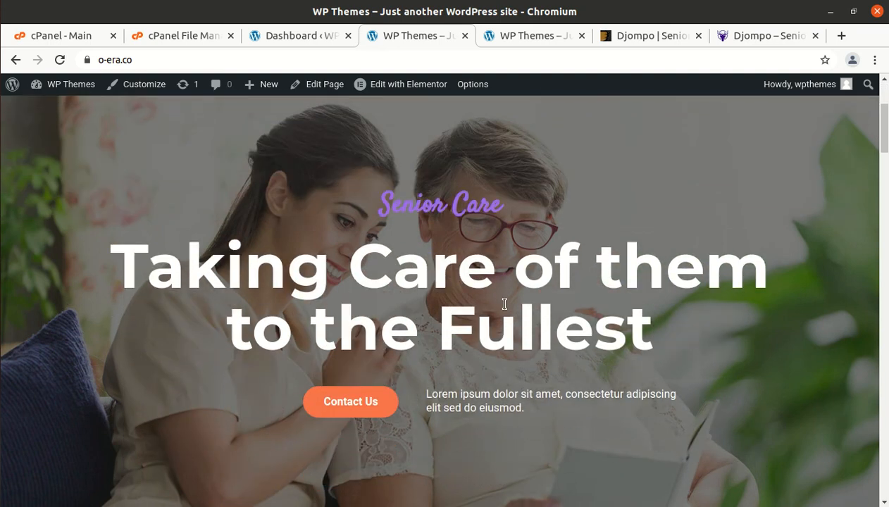